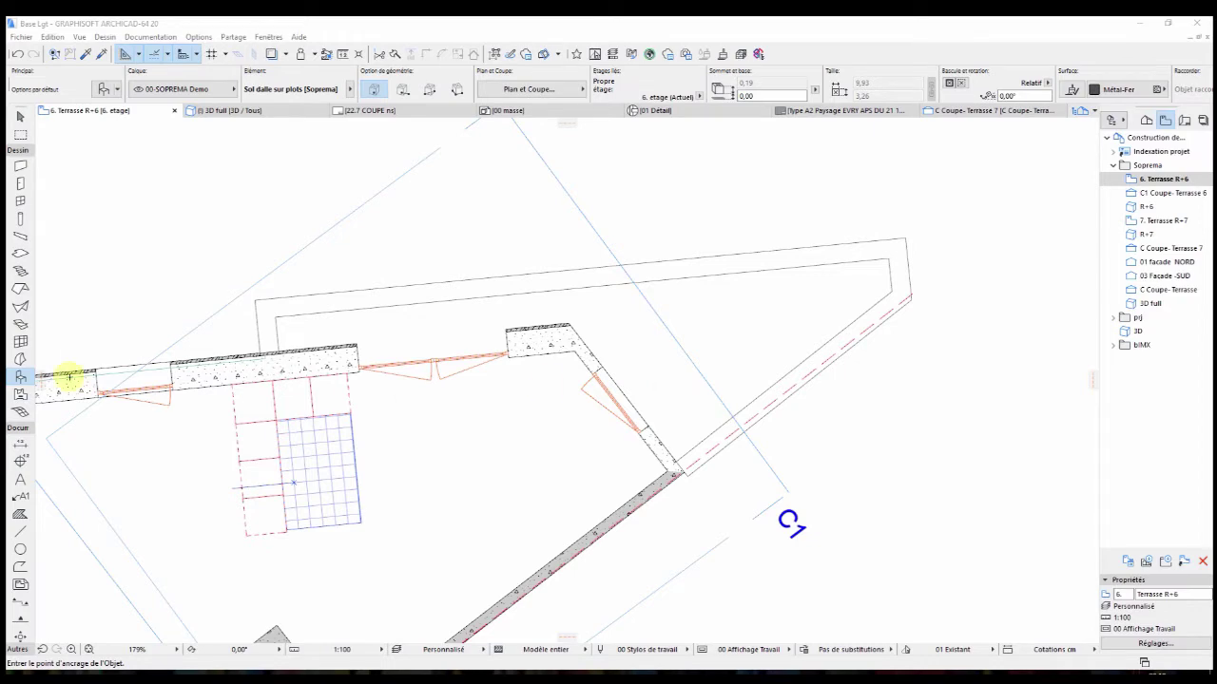
Open the Object default settings for the Soprema 'Sol dalle sur plots' slab.
double_click(21, 376)
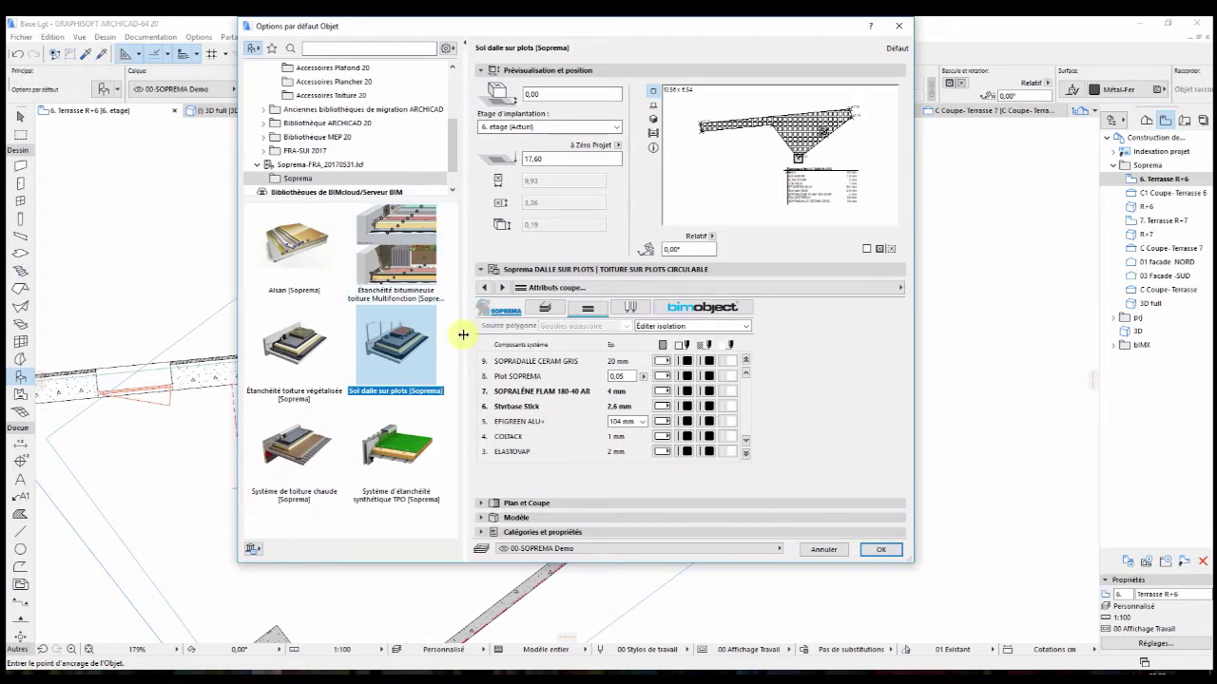
Inspect the paving slab and insulation thickness choices in the general settings, leaving them unchanged.
click(557, 308)
click(587, 369)
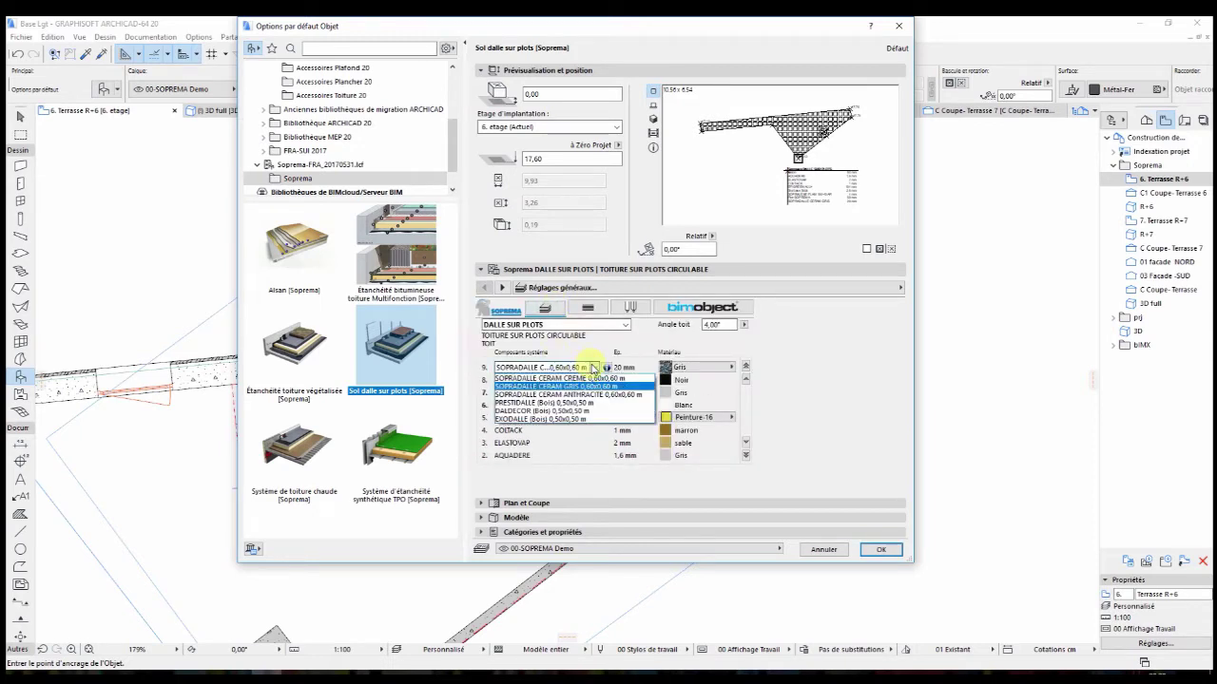
click(627, 399)
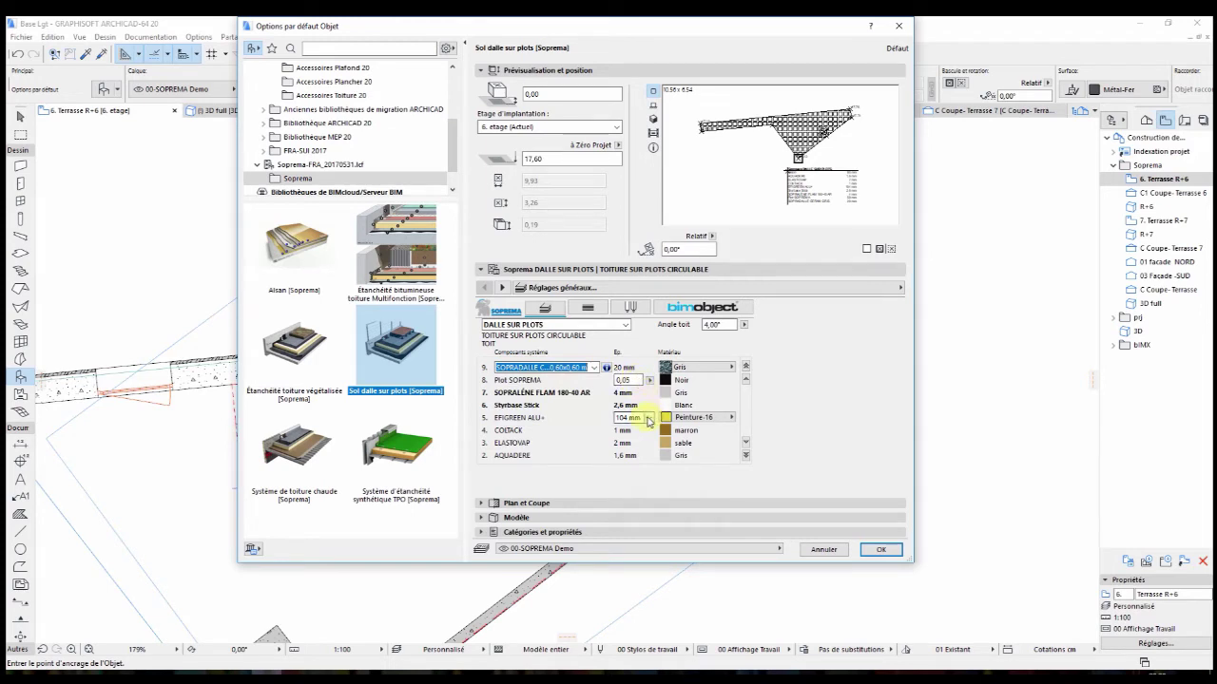
click(648, 420)
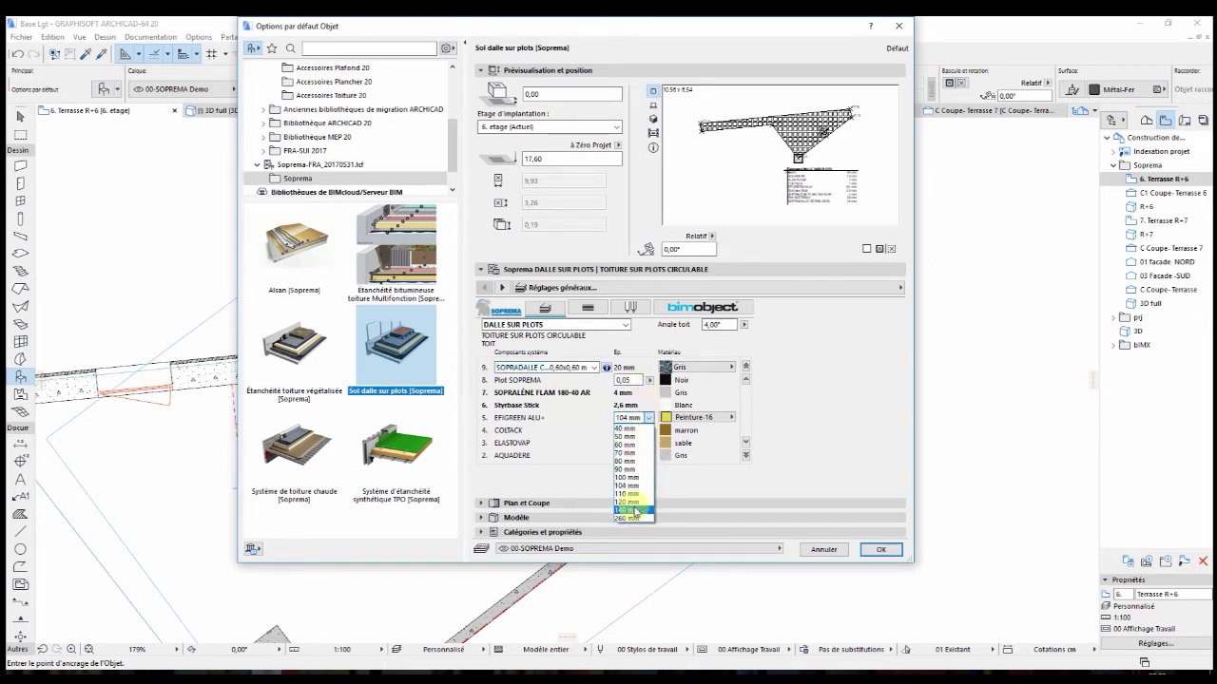
click(786, 435)
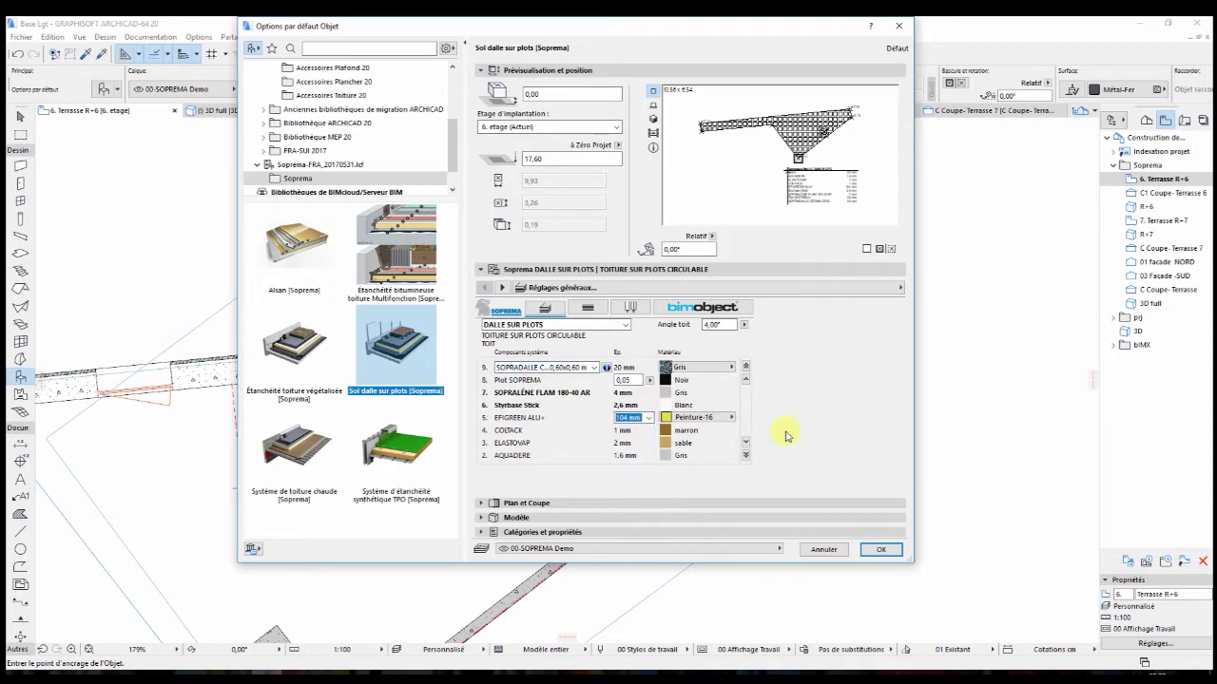
Look over the section attributes and 2D representation pages, then go back to general settings.
click(588, 308)
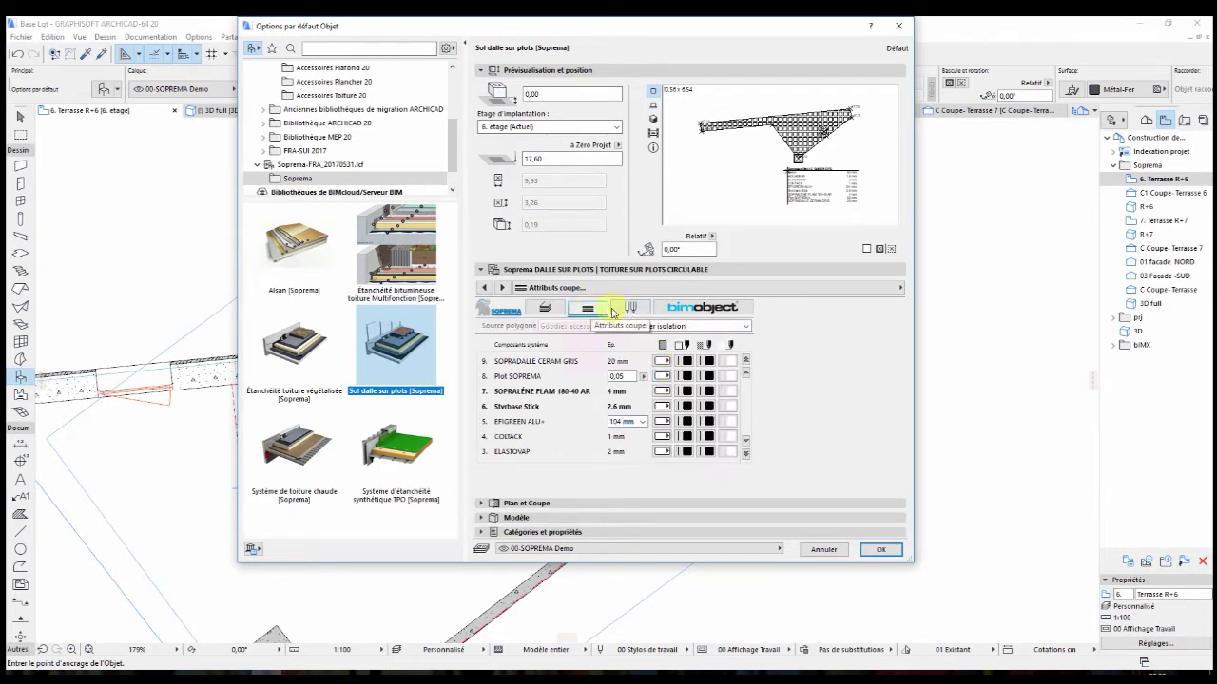
click(626, 308)
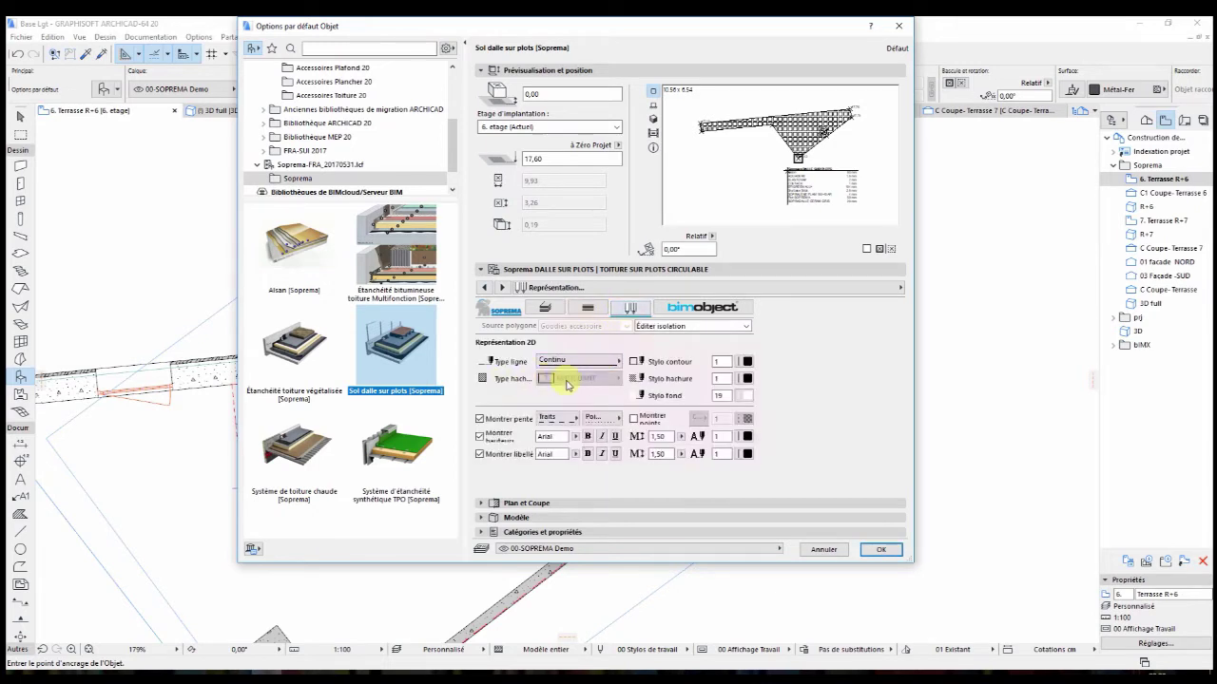
click(544, 308)
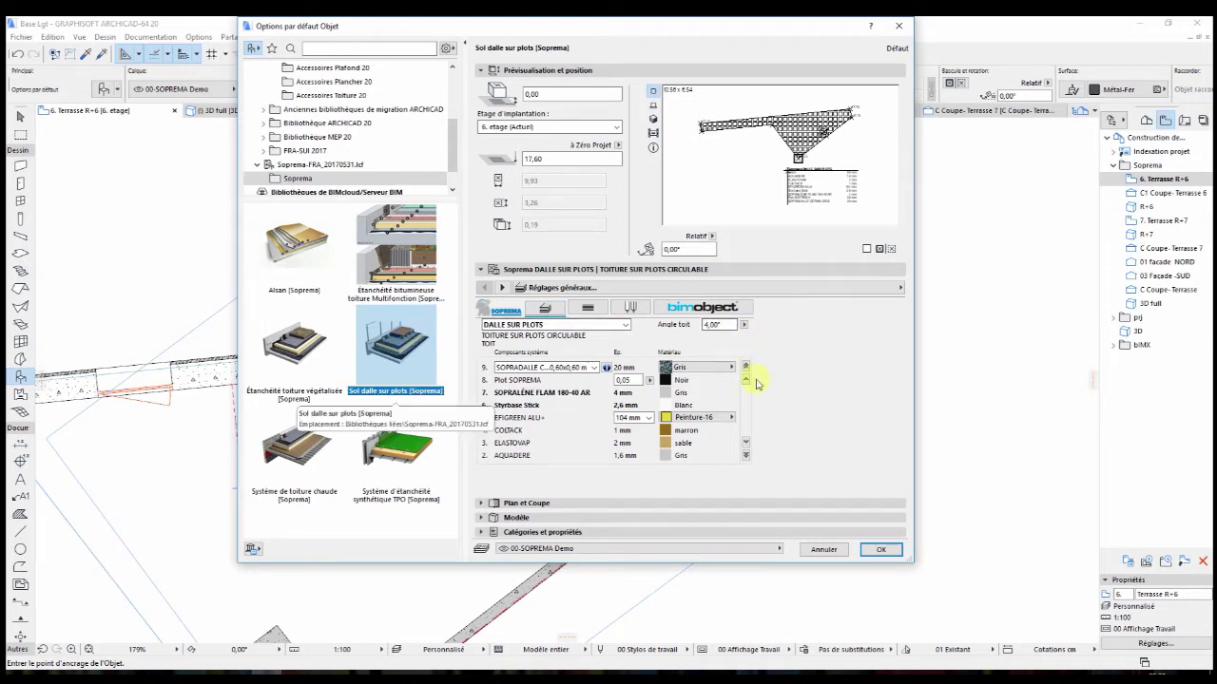
Apply the 'Dalles Plots Gris' favourite (3° slope, 50 mm EFIGREEN) as the slab default.
click(271, 49)
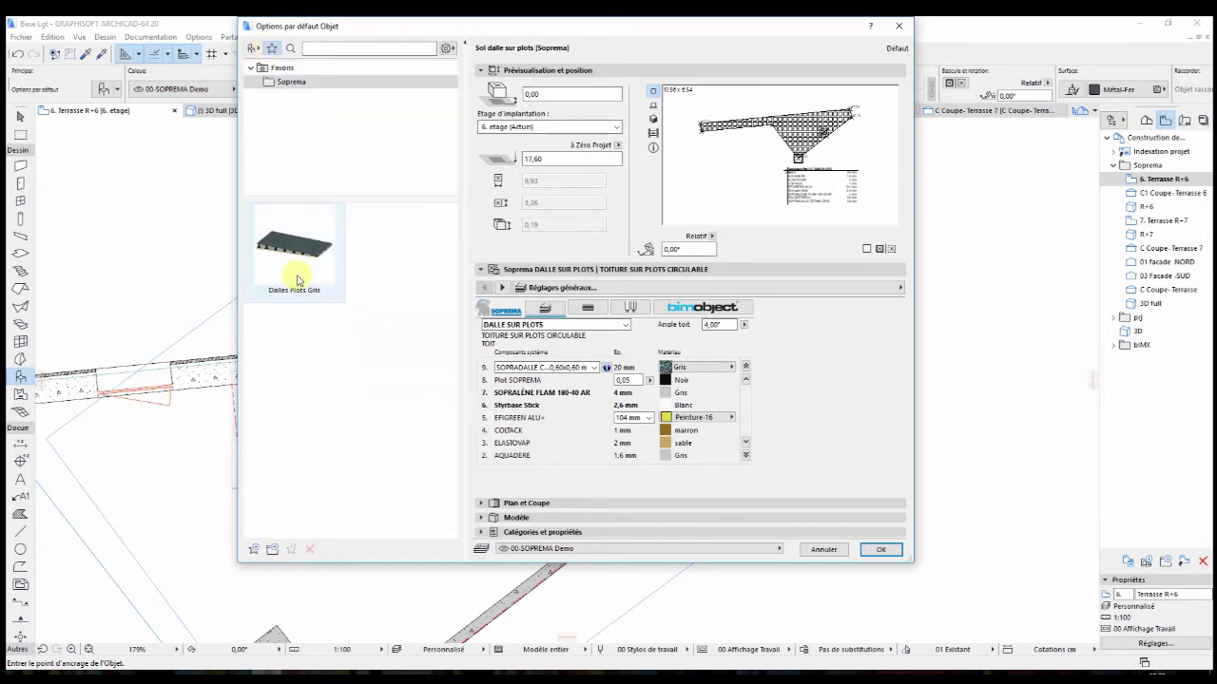
click(290, 243)
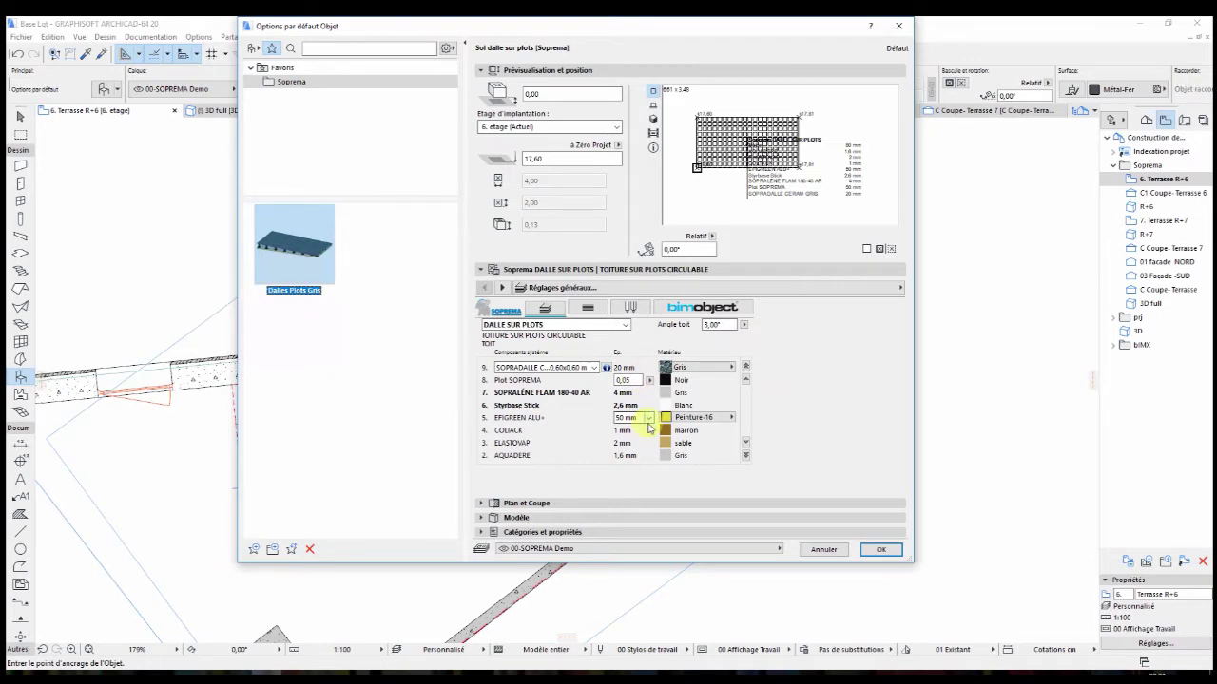
click(882, 549)
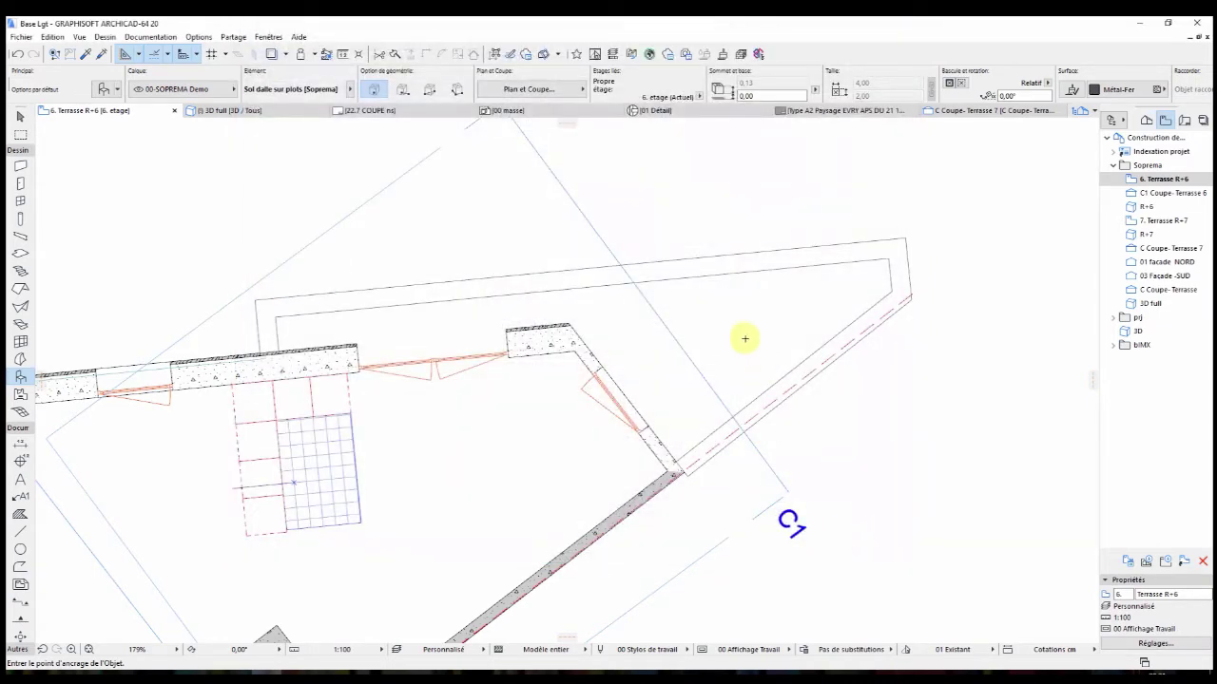
Place the slab on the R+6 terrace, drag its layer label aside, and open its settings.
click(729, 236)
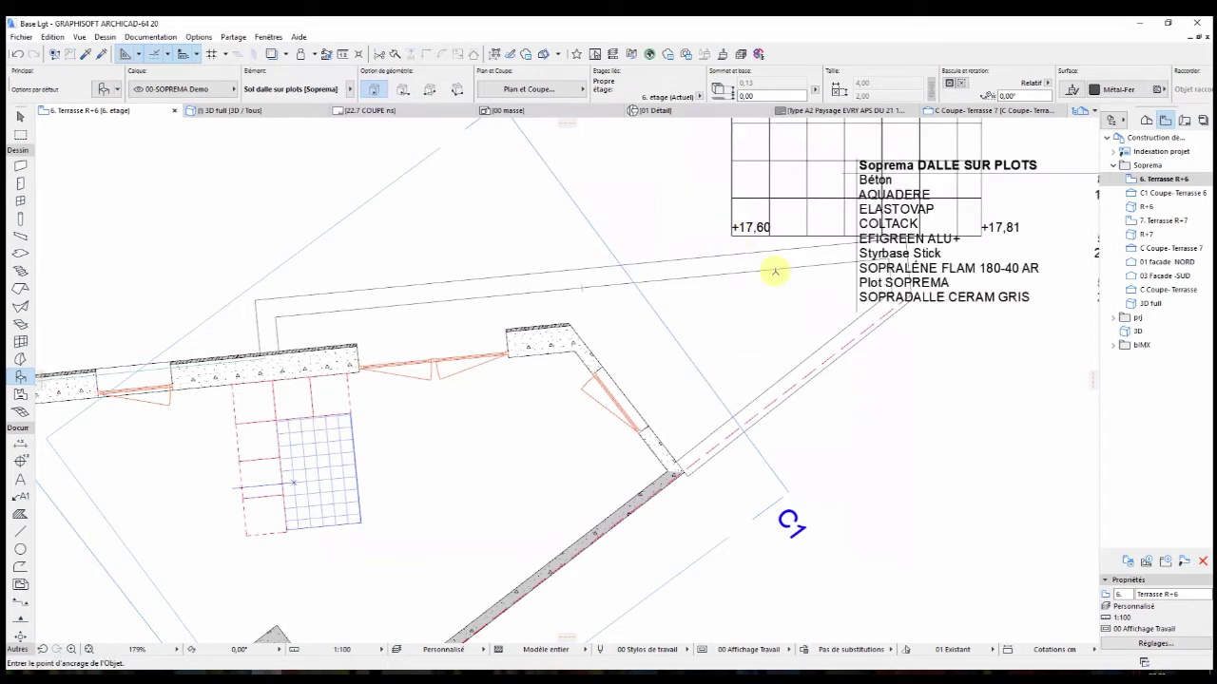
middle_drag(774, 272, 718, 350)
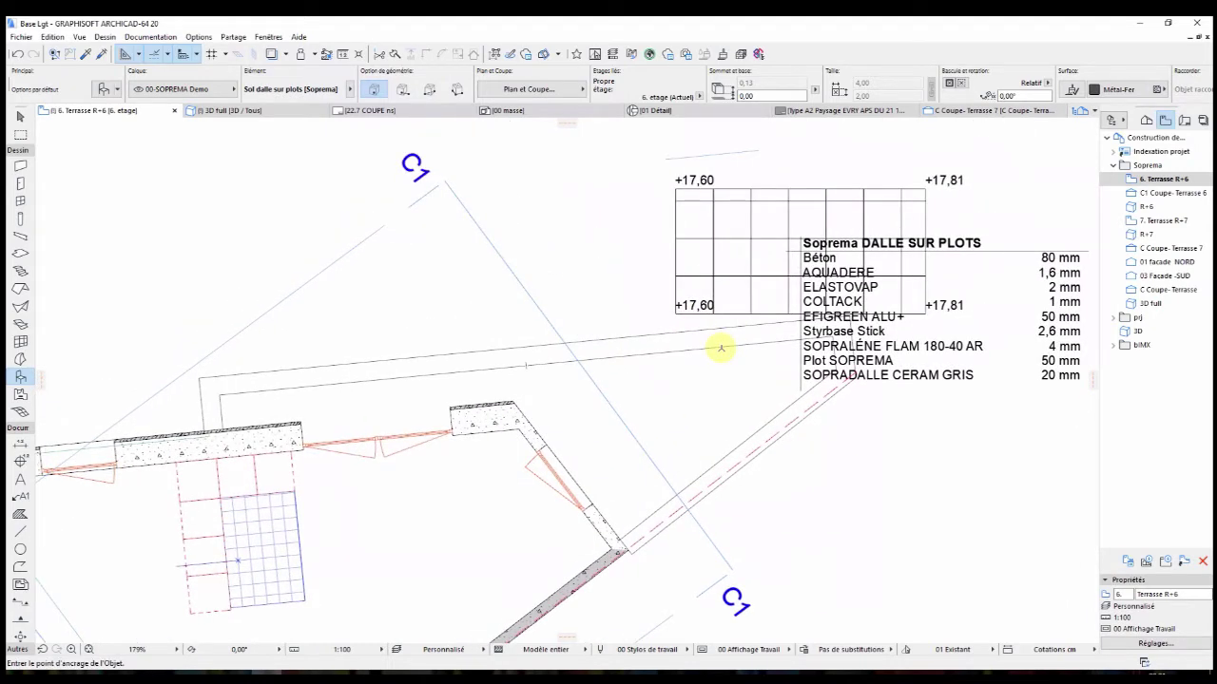
click(19, 116)
click(697, 252)
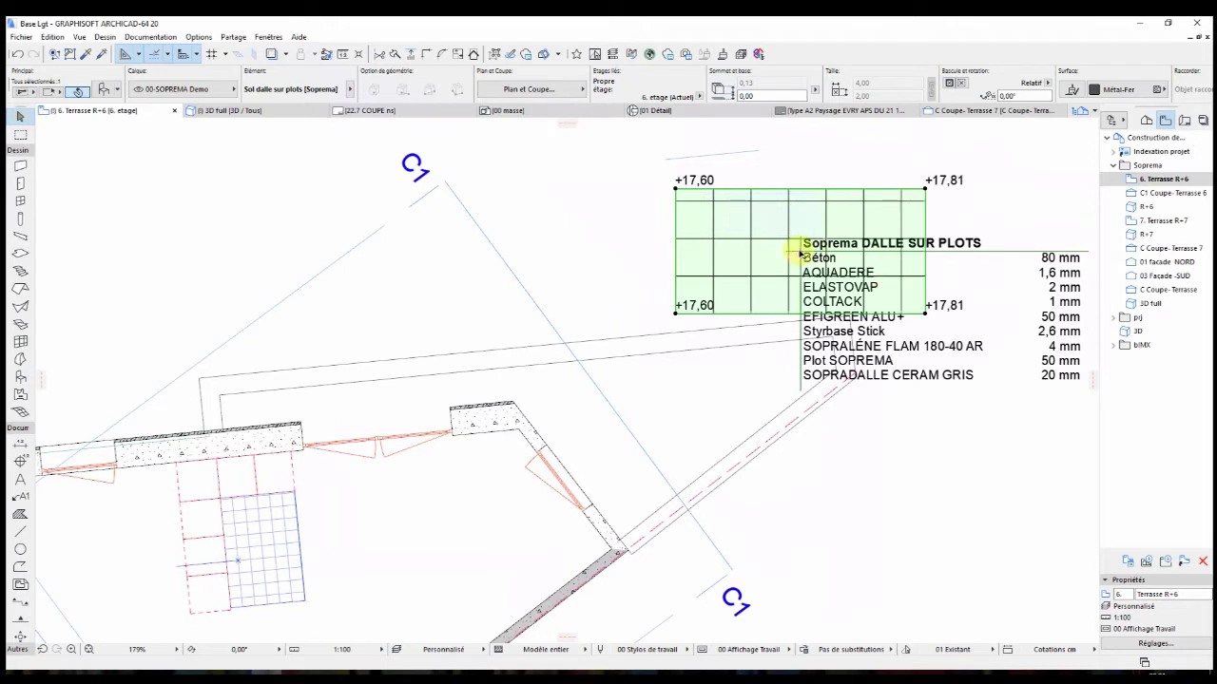
drag(801, 255, 934, 431)
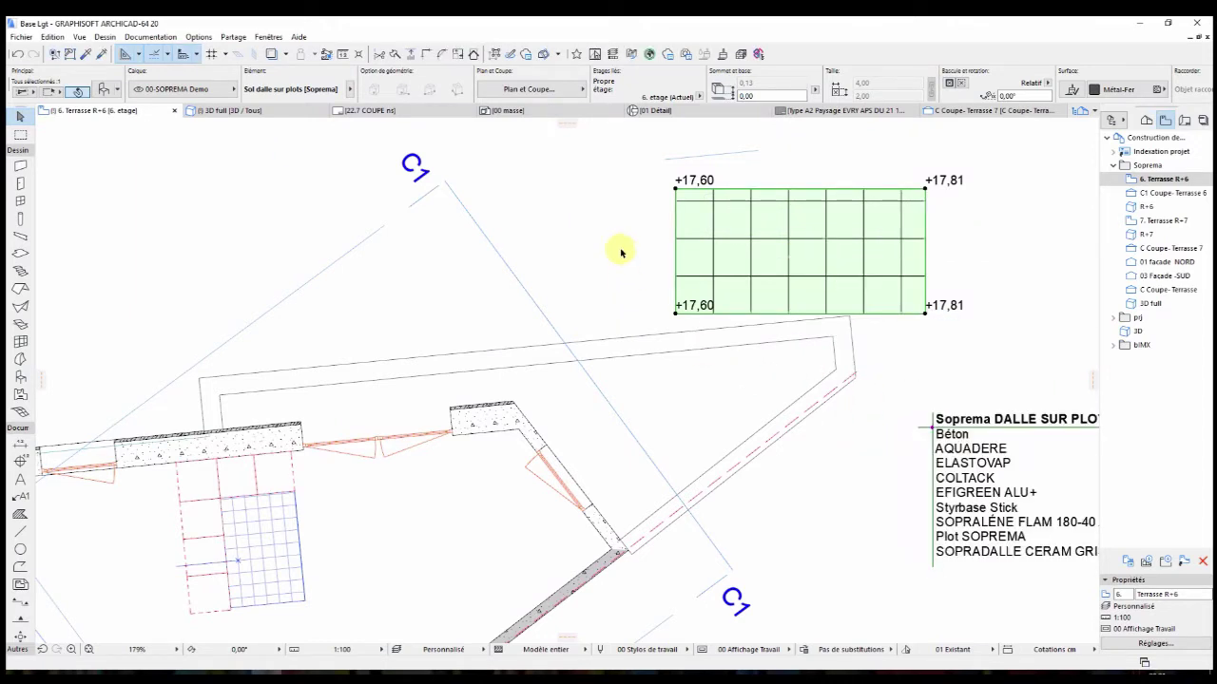
right_click(600, 205)
click(614, 211)
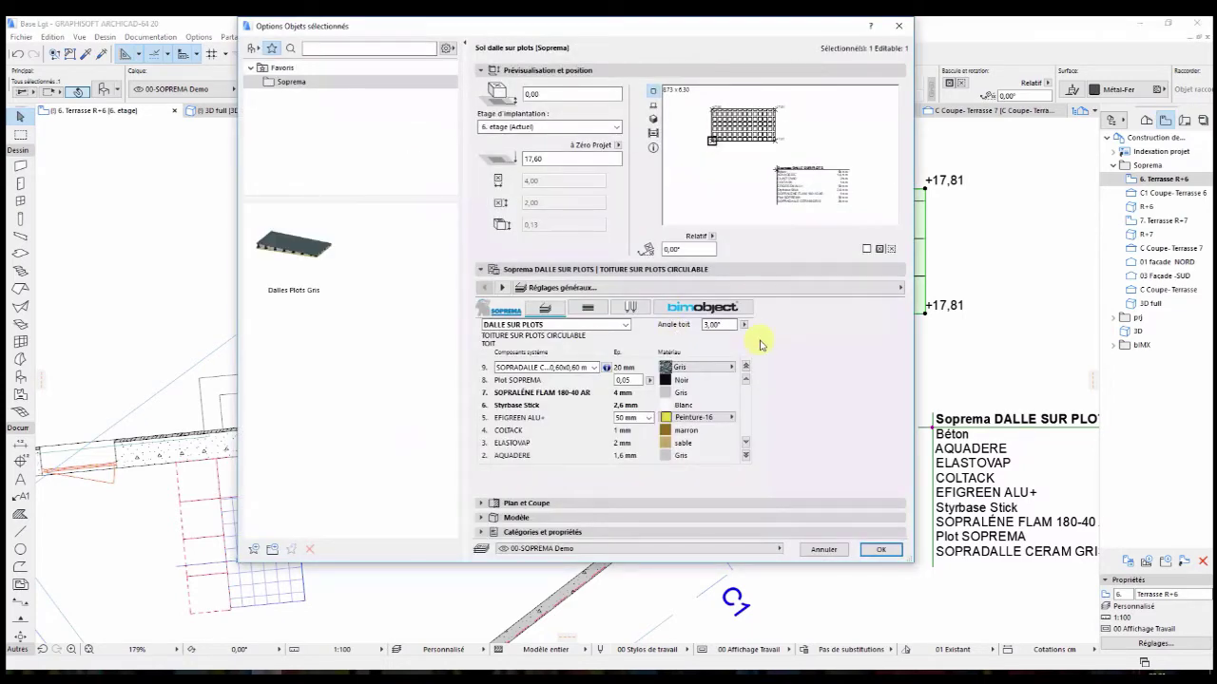
Set the slab's roof angle to 1° and its edit mode to Editer polygone.
double_click(715, 324)
key(Return)
click(590, 306)
click(659, 326)
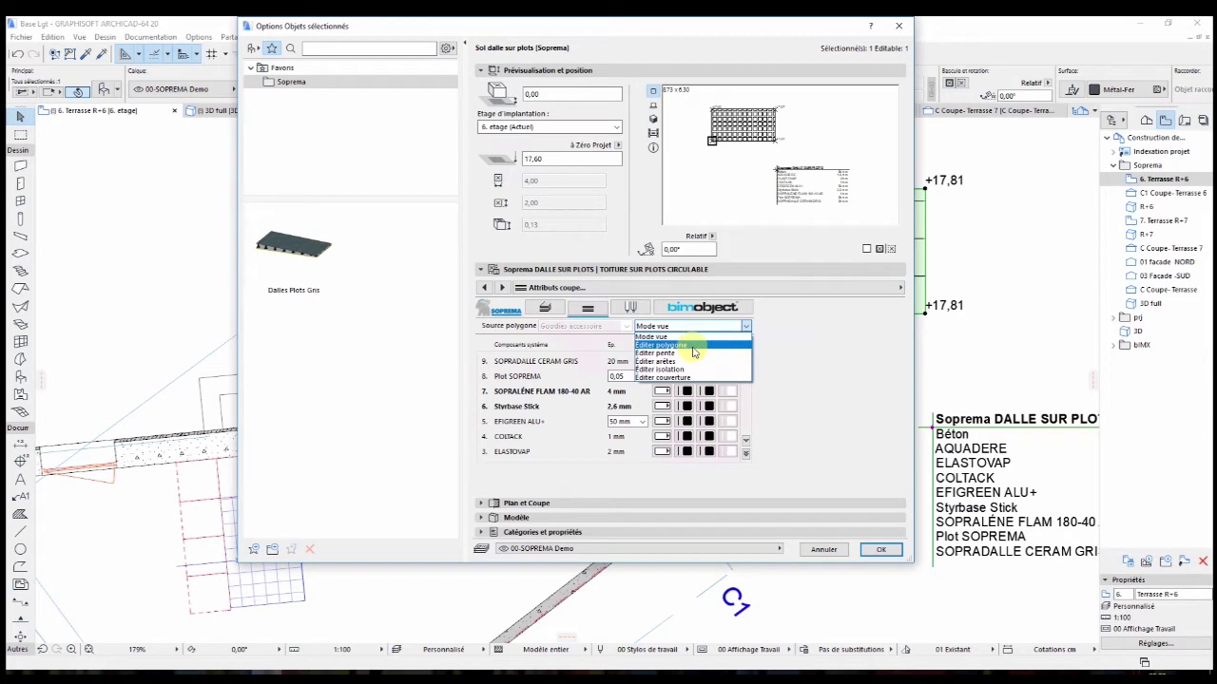
click(693, 349)
click(883, 551)
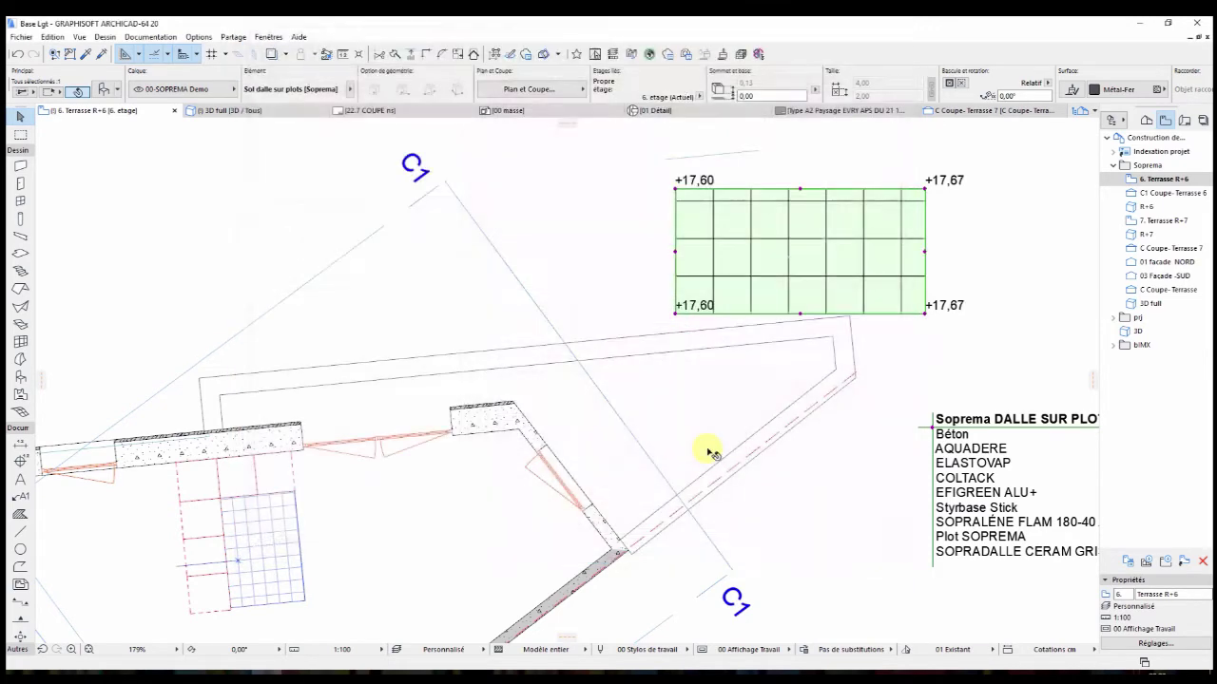
Drag the slab's corners and left edge out to the terrace's southern tip, inner wall corner and west end.
click(927, 314)
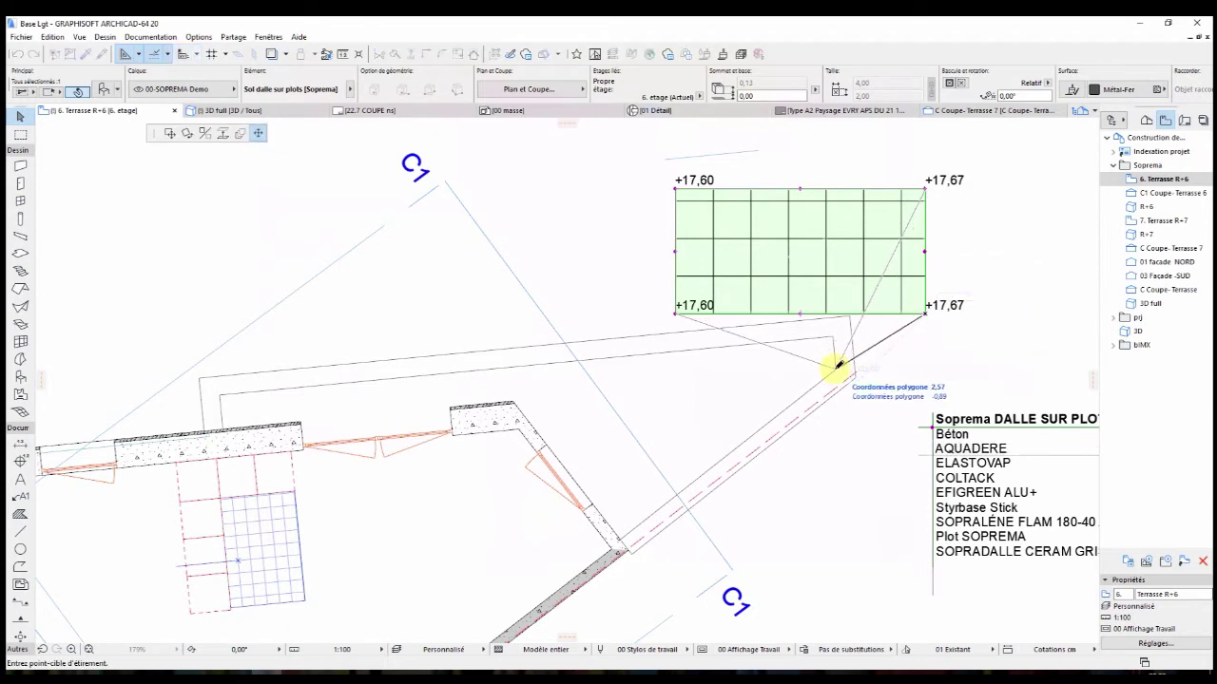
click(836, 367)
click(676, 312)
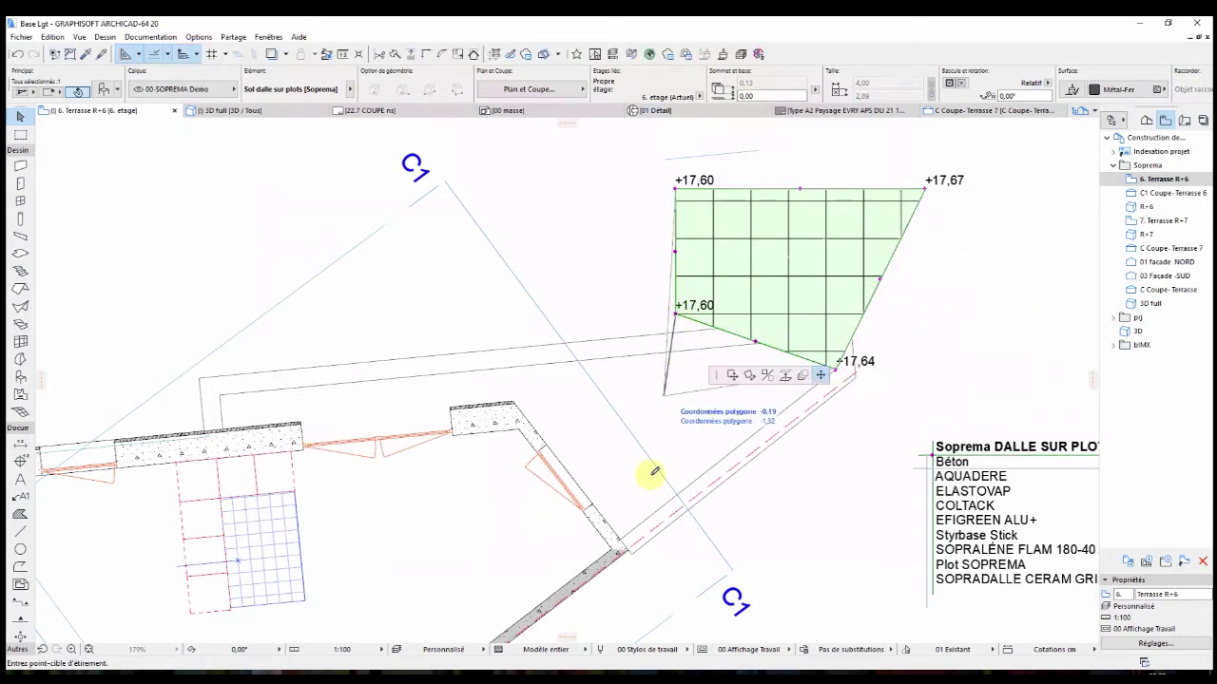
click(621, 539)
click(646, 367)
click(514, 401)
click(674, 192)
click(220, 428)
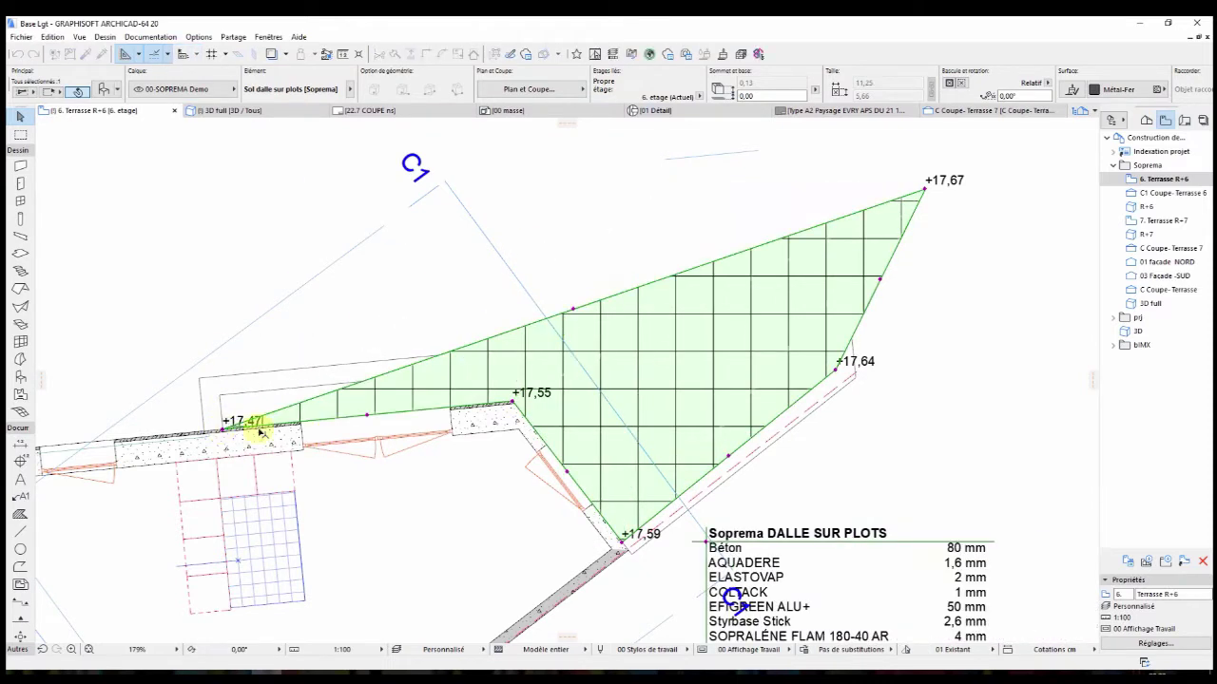
Move the top-edge and right corners to the west end and parapet, giving levels +17,47 to +17,64.
click(573, 310)
click(220, 390)
click(879, 278)
click(739, 372)
click(835, 367)
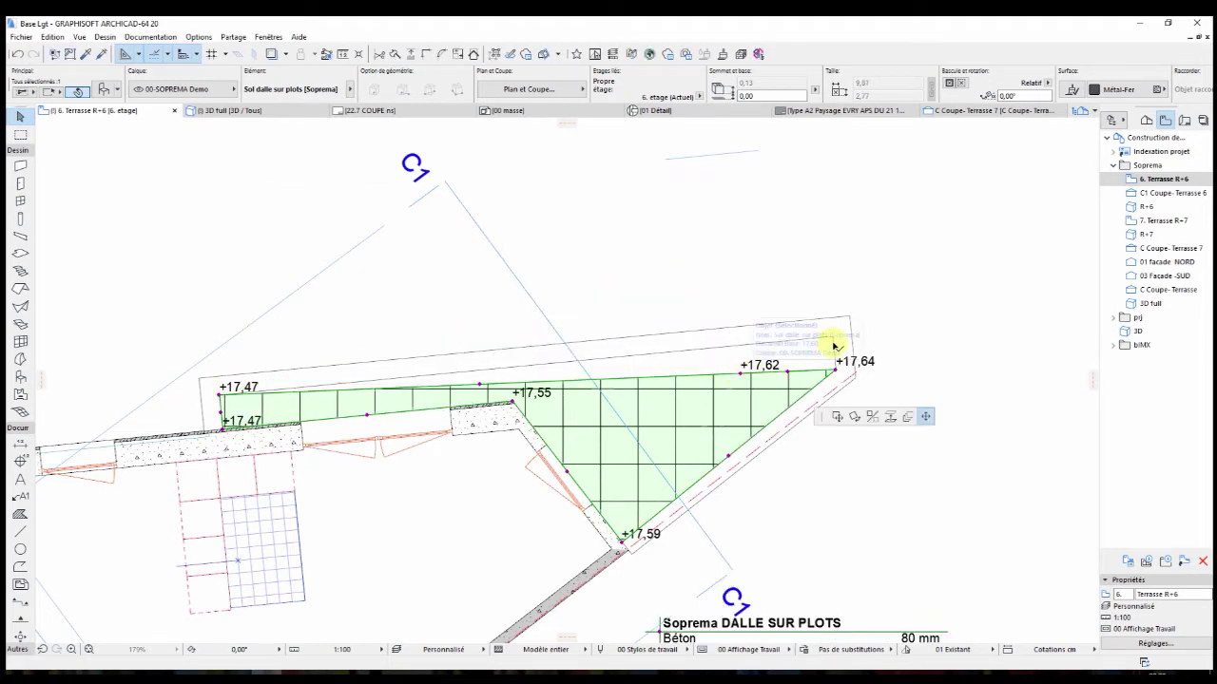
click(860, 324)
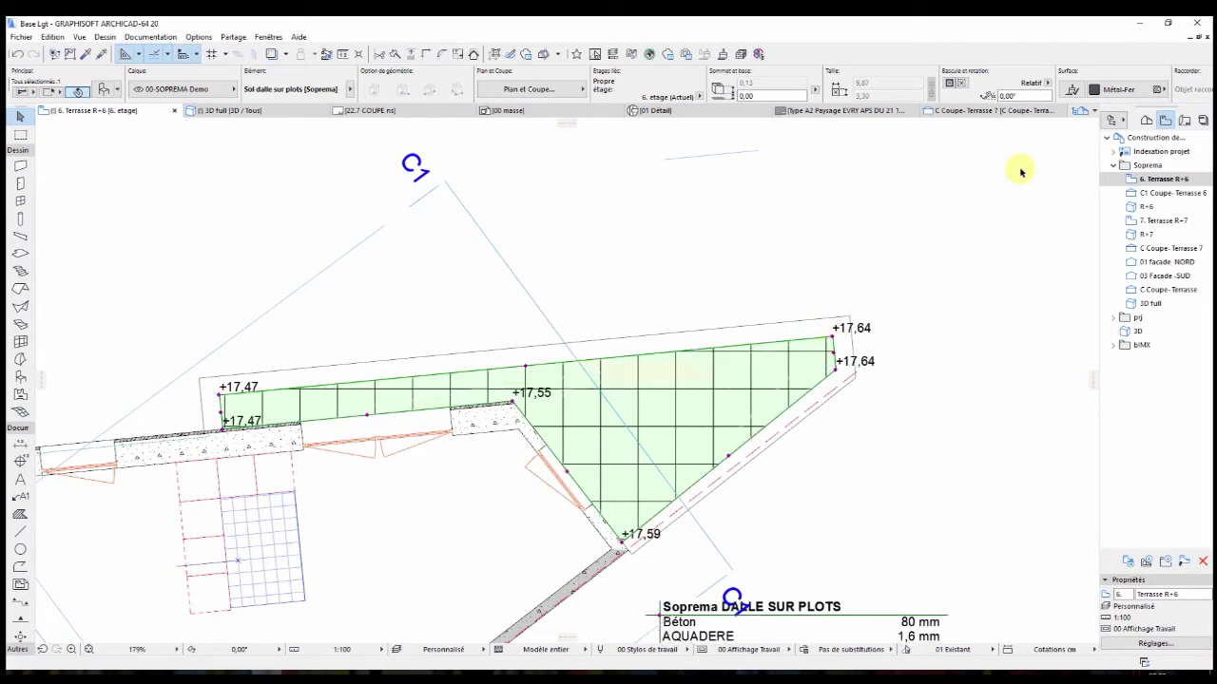
click(845, 216)
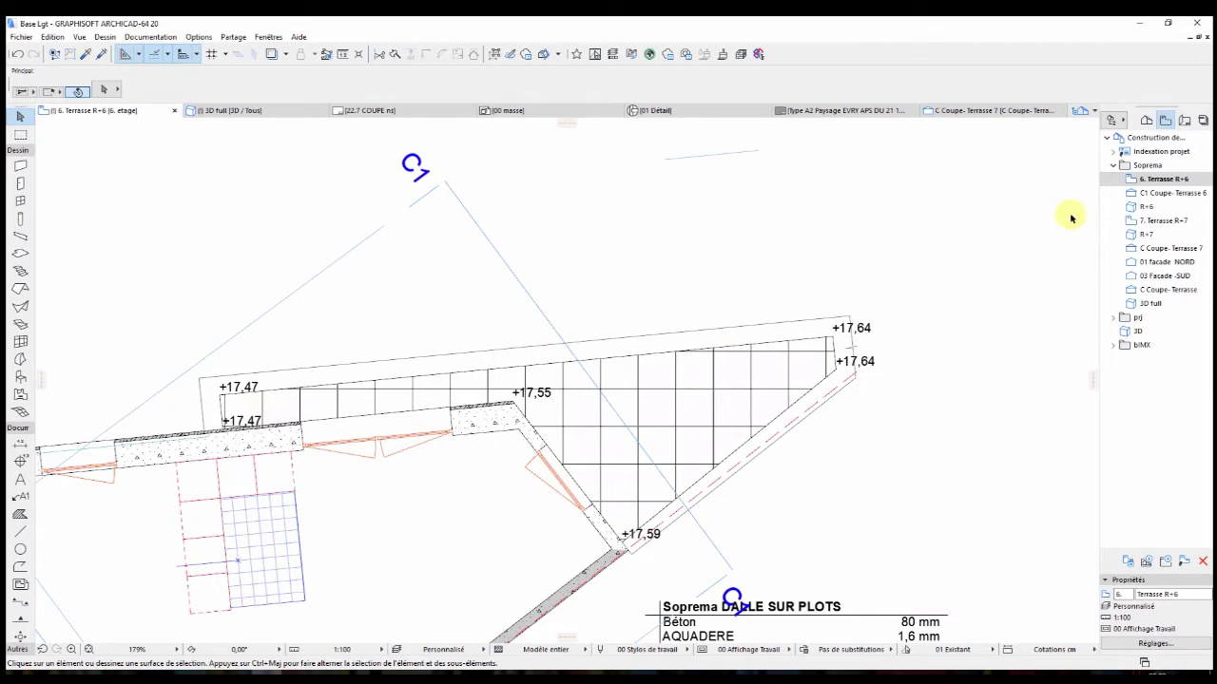
Check the terrace slab in the R+6 3D view in wireframe and shaded, then return to the plan.
double_click(1137, 207)
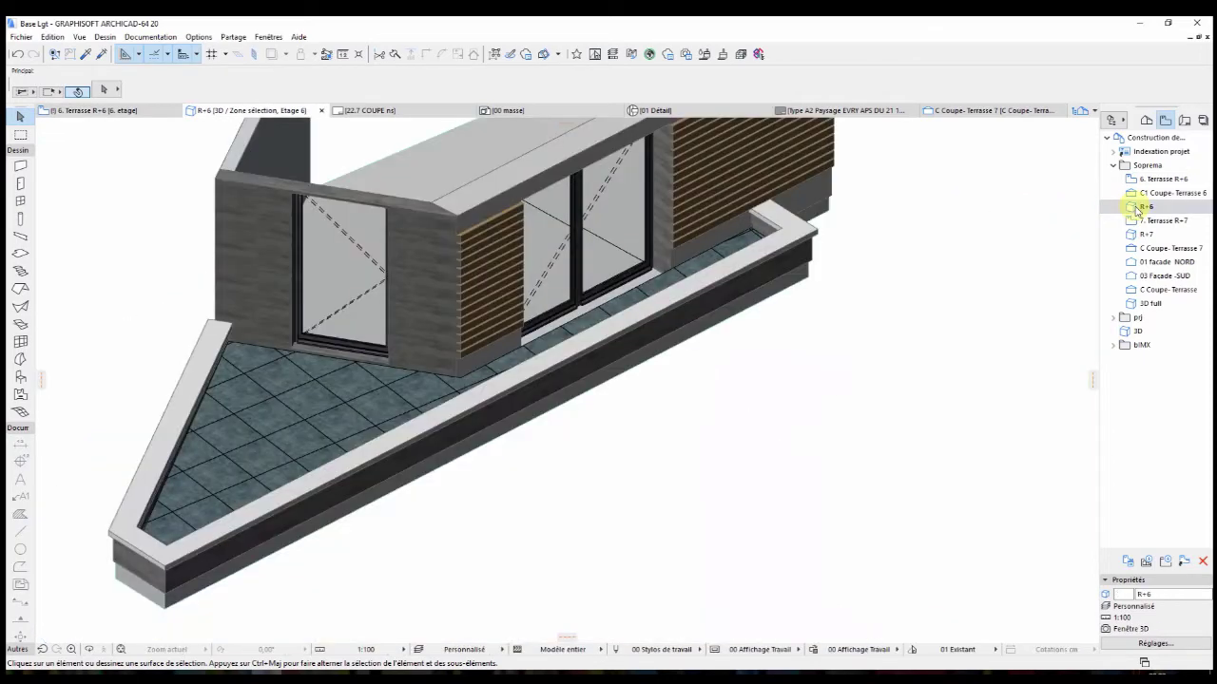
middle_drag(402, 393, 592, 399)
right_click(186, 257)
click(212, 264)
shift+middle_drag(480, 489, 393, 522)
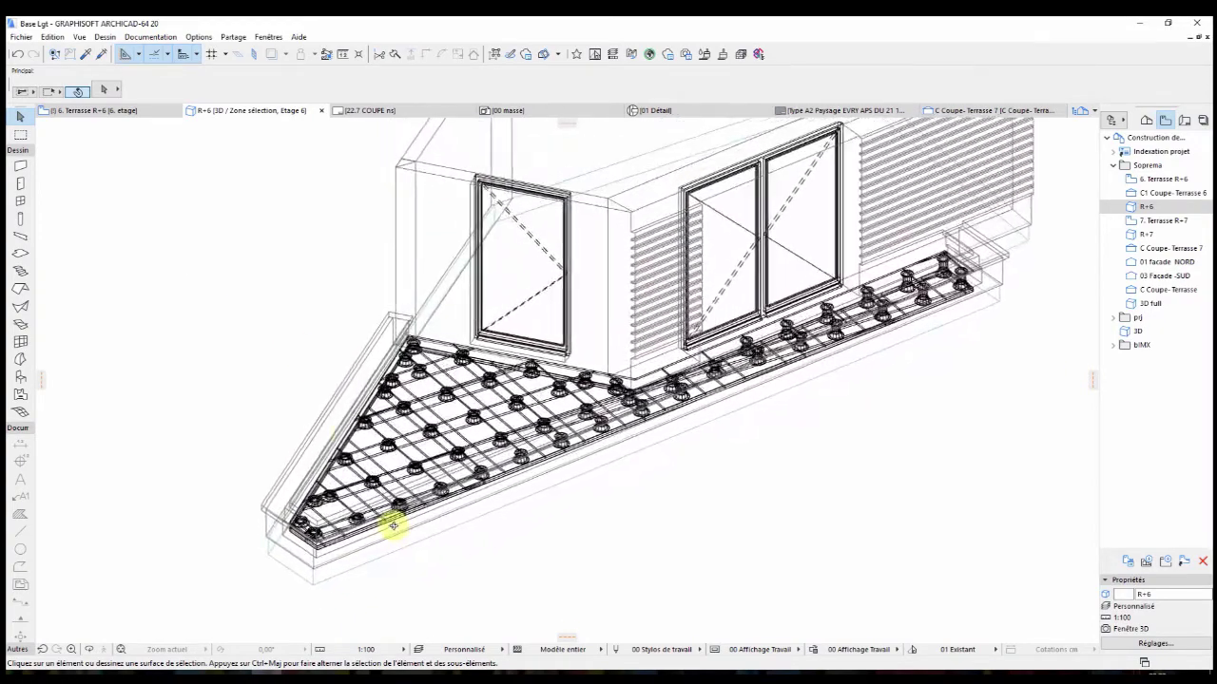
right_click(187, 207)
click(207, 213)
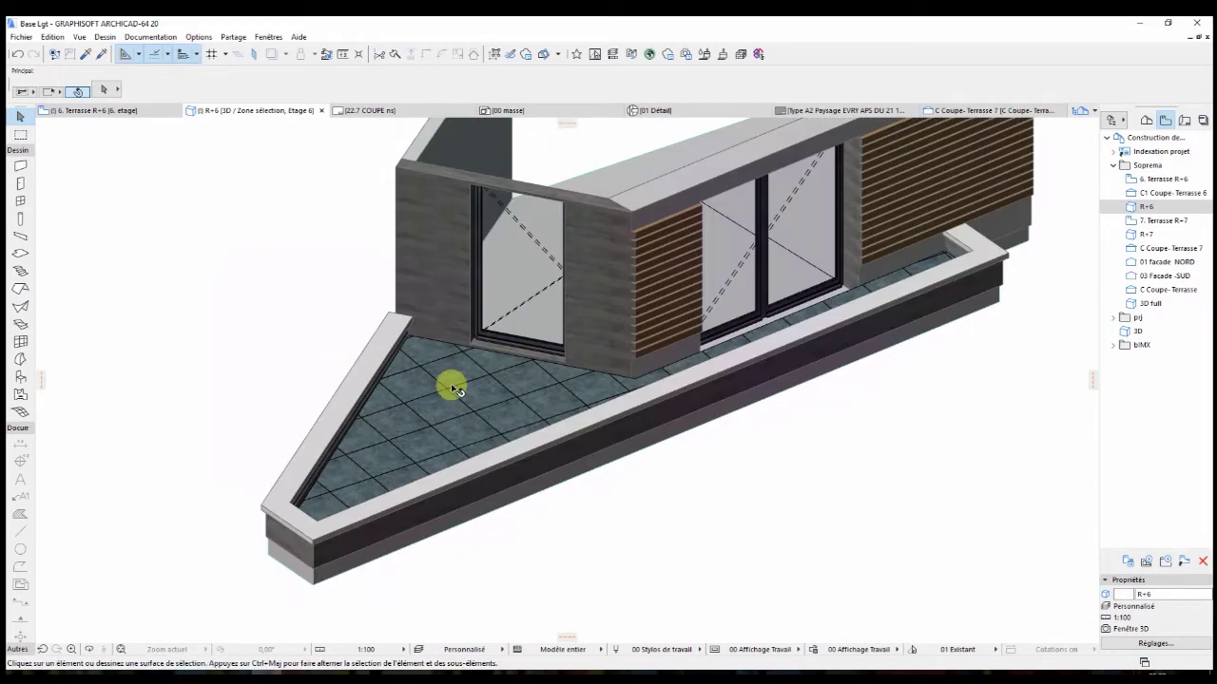
key(F2)
right_click(671, 203)
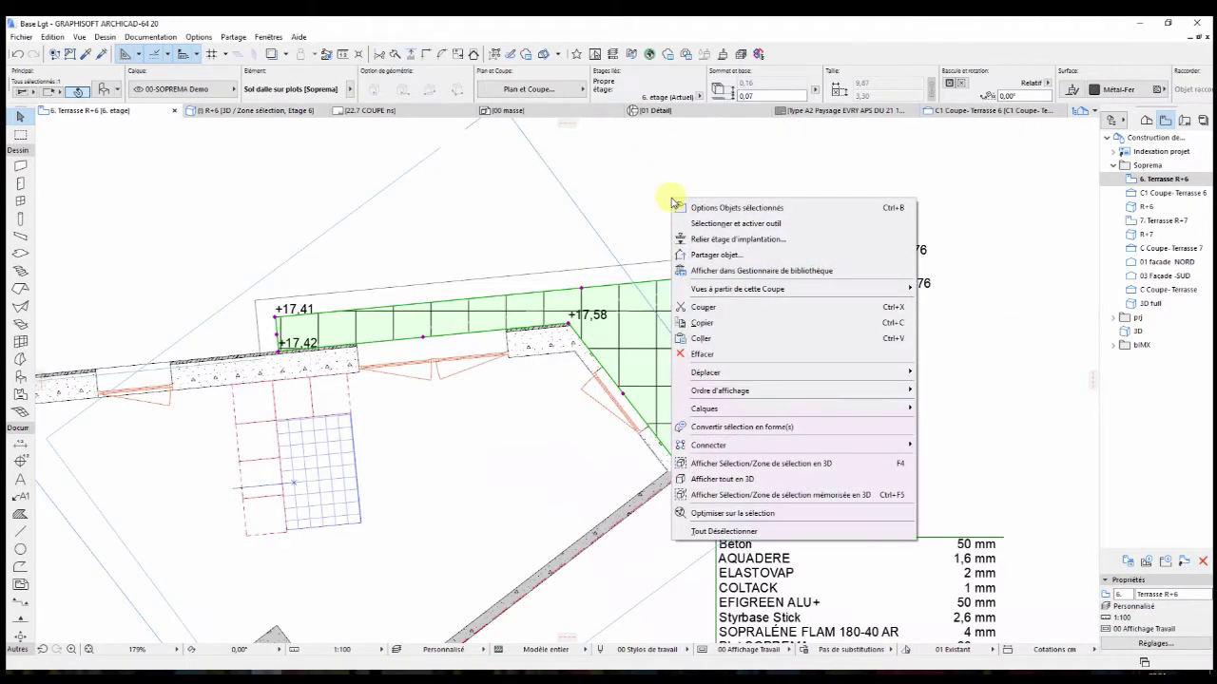
Switch the selected slab's edit mode to Éditer pente in its section attributes.
click(698, 207)
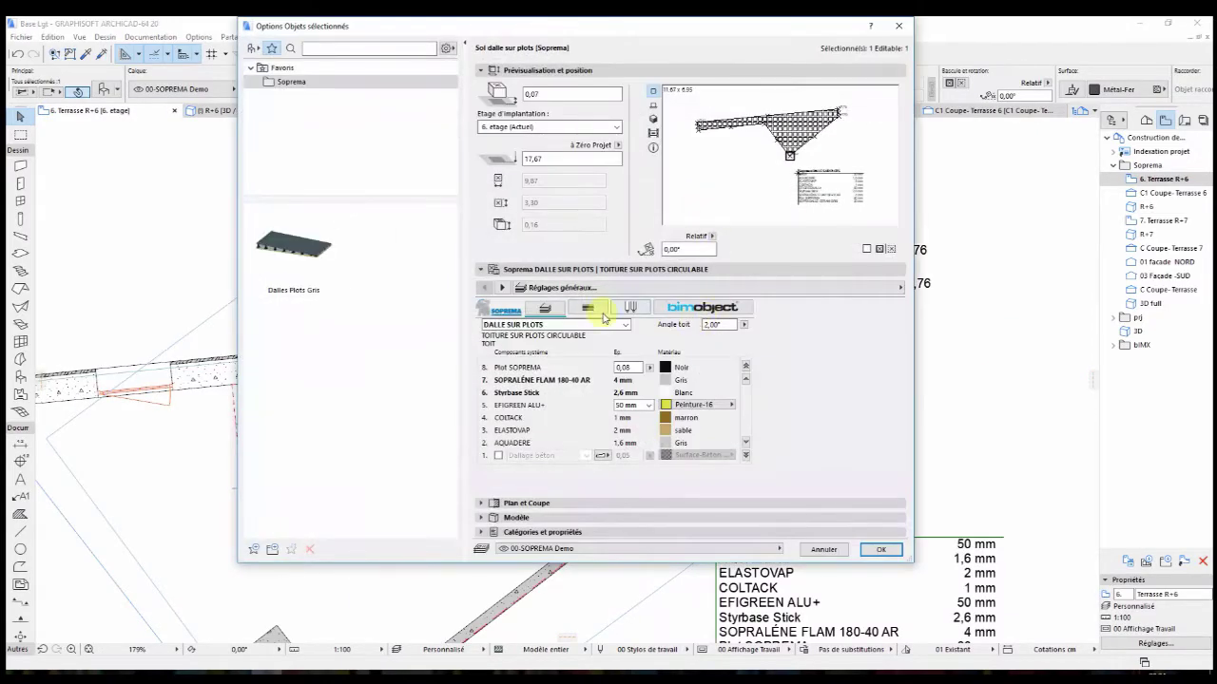
click(590, 310)
click(655, 326)
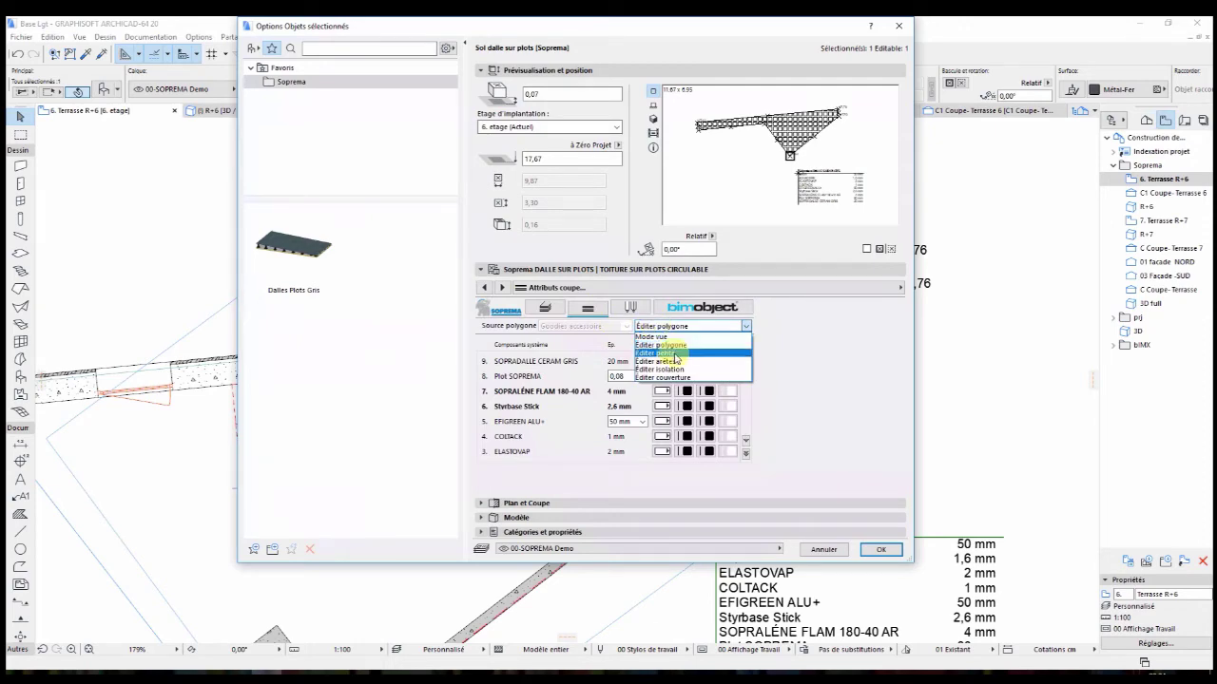
click(665, 353)
click(878, 551)
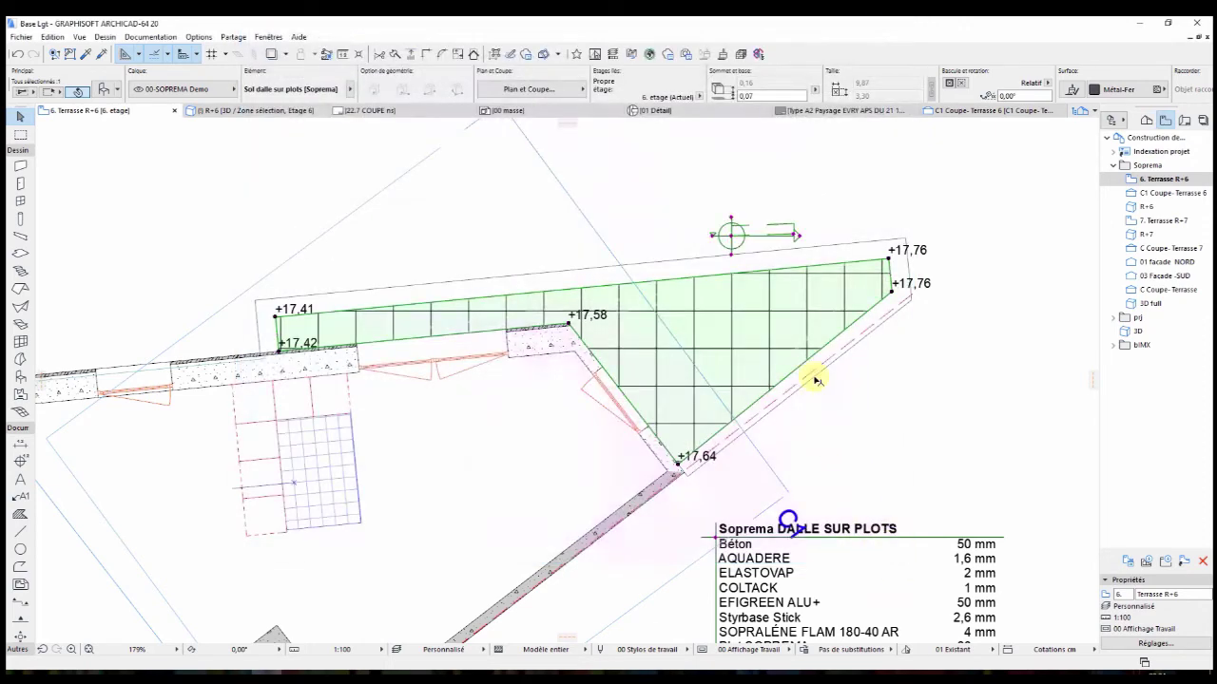
Move the slab's slope target point to a new location on the plan.
click(730, 239)
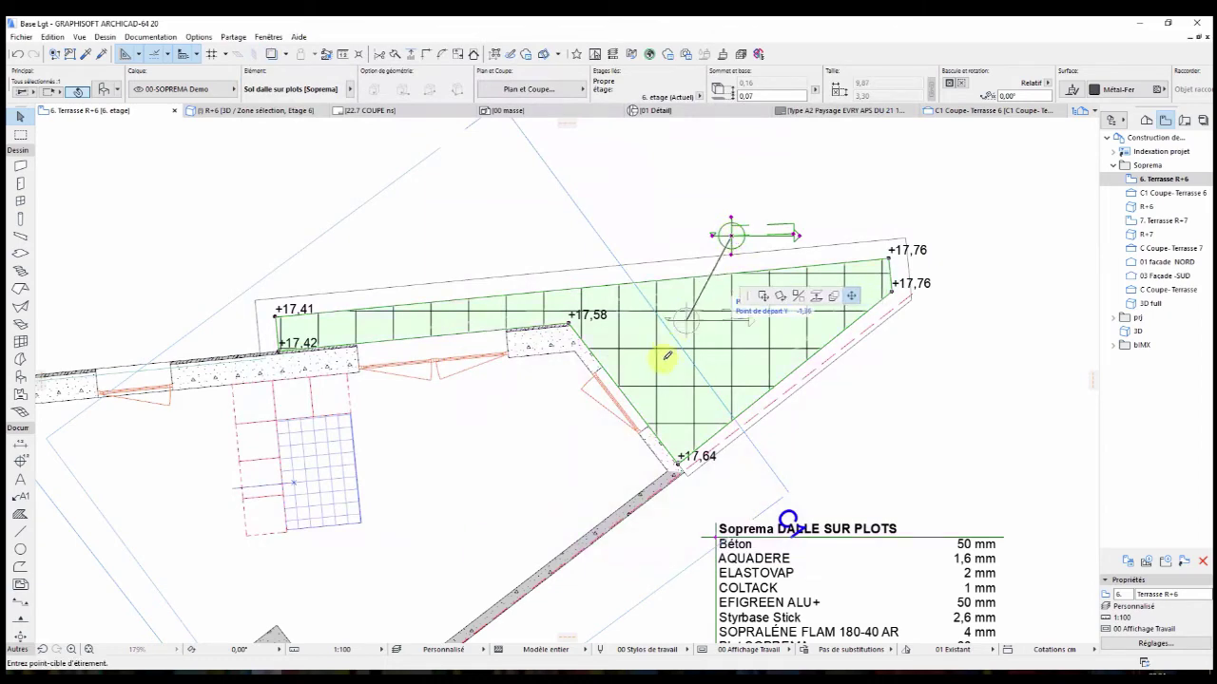
click(685, 460)
scroll(725, 439, up, 3)
scroll(725, 439, up, 2)
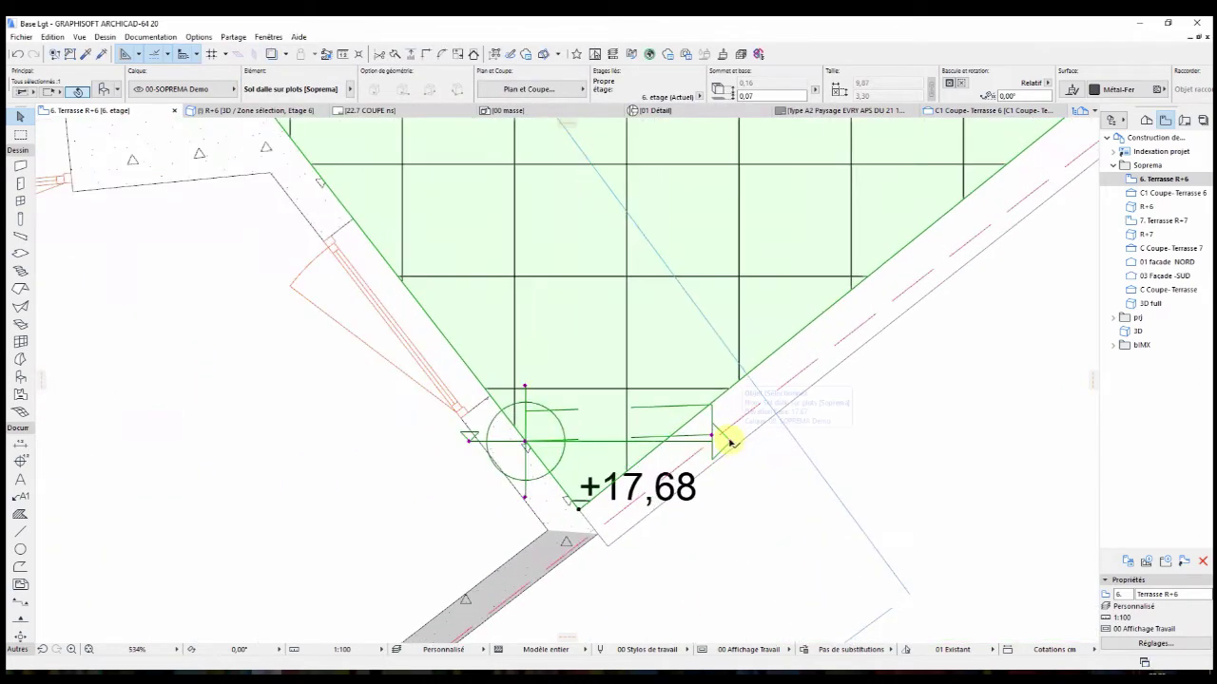
Rotate the slope arrow toward the parapet and adjust the roof angle, bringing the low corner to +17,67.
click(730, 444)
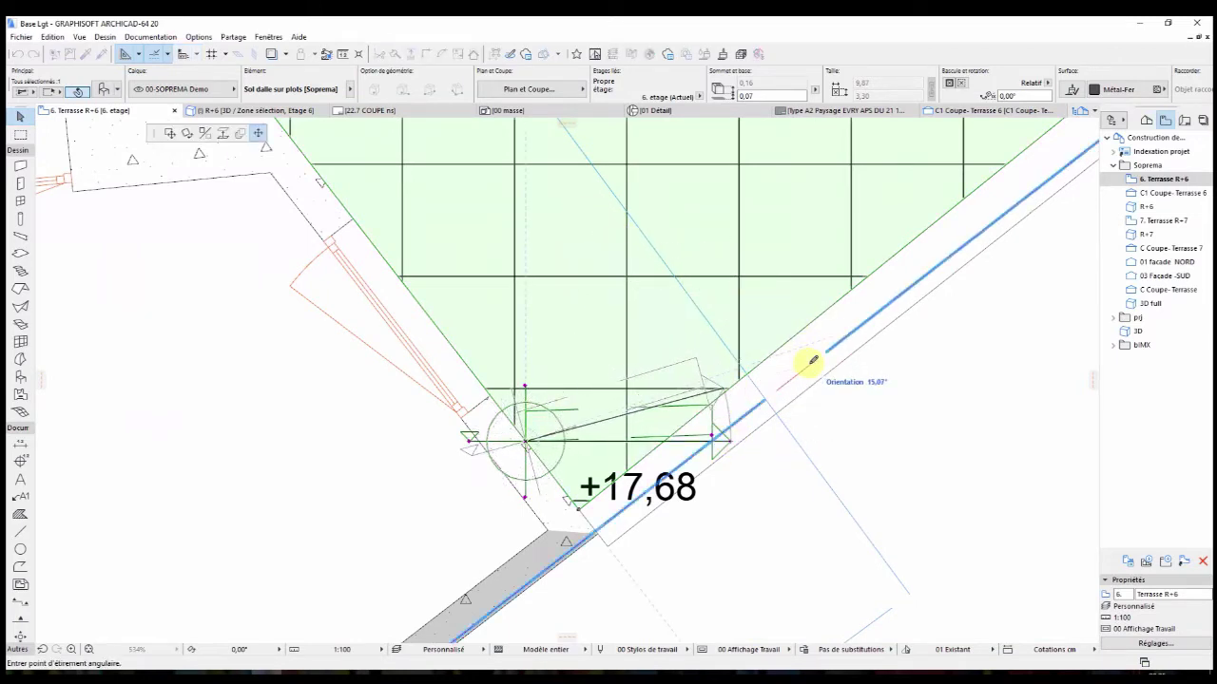
click(743, 271)
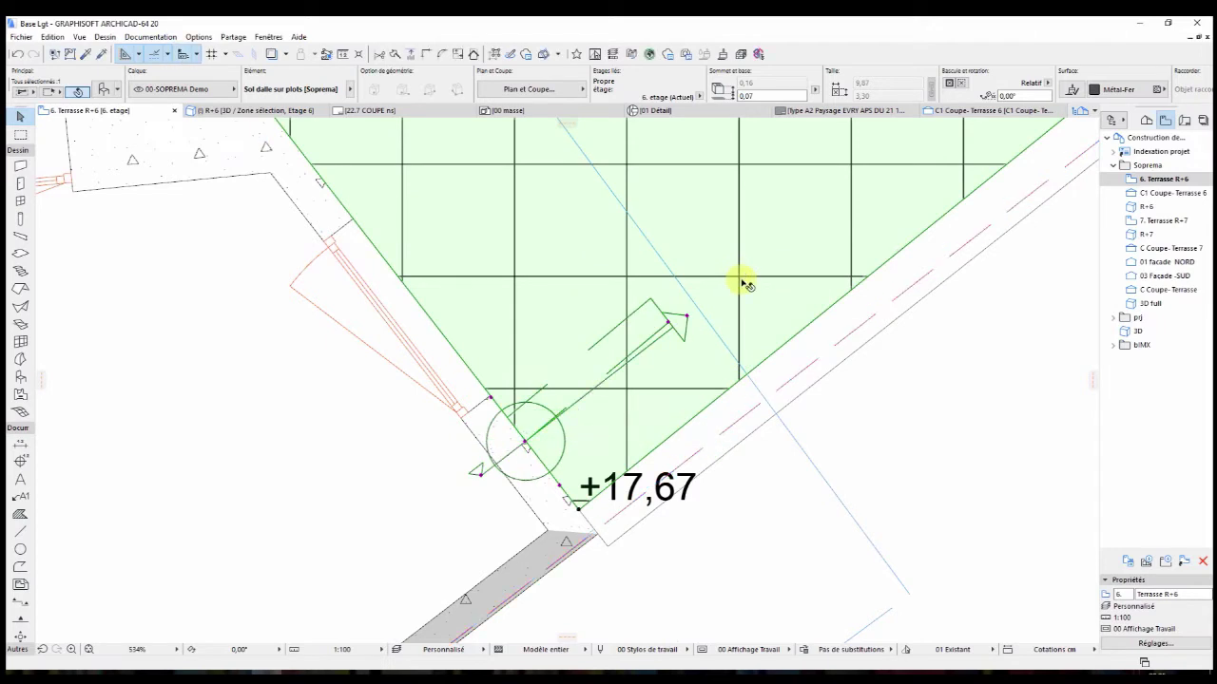
click(670, 326)
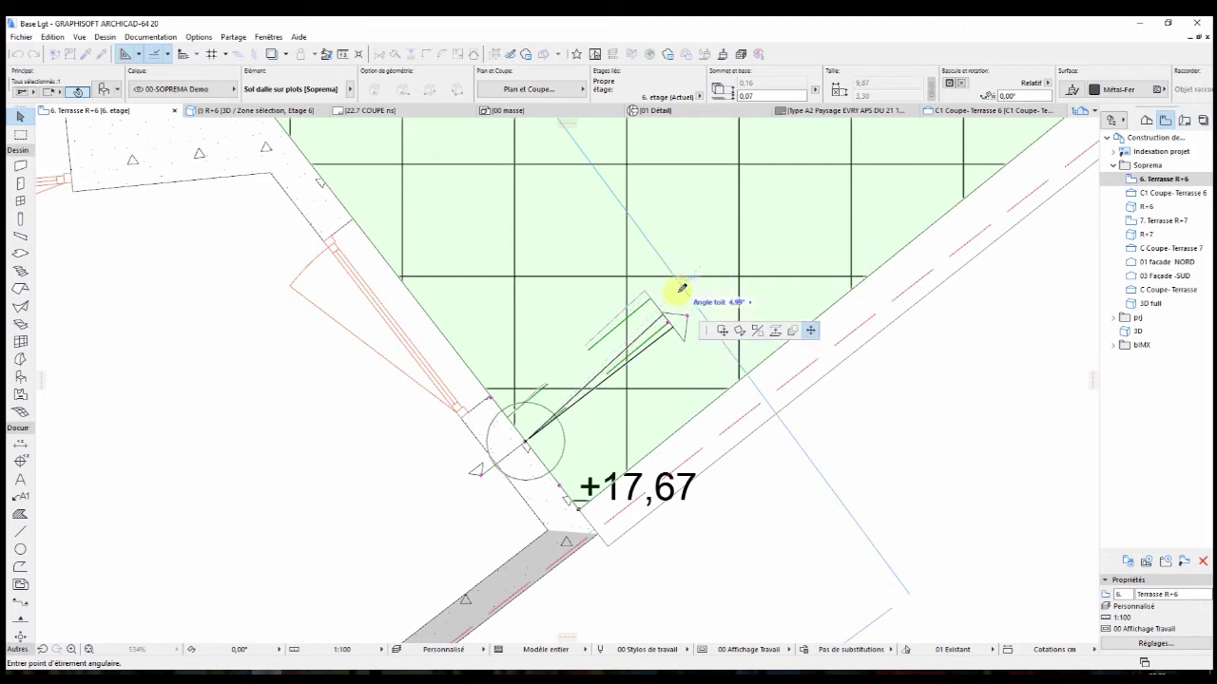
click(685, 304)
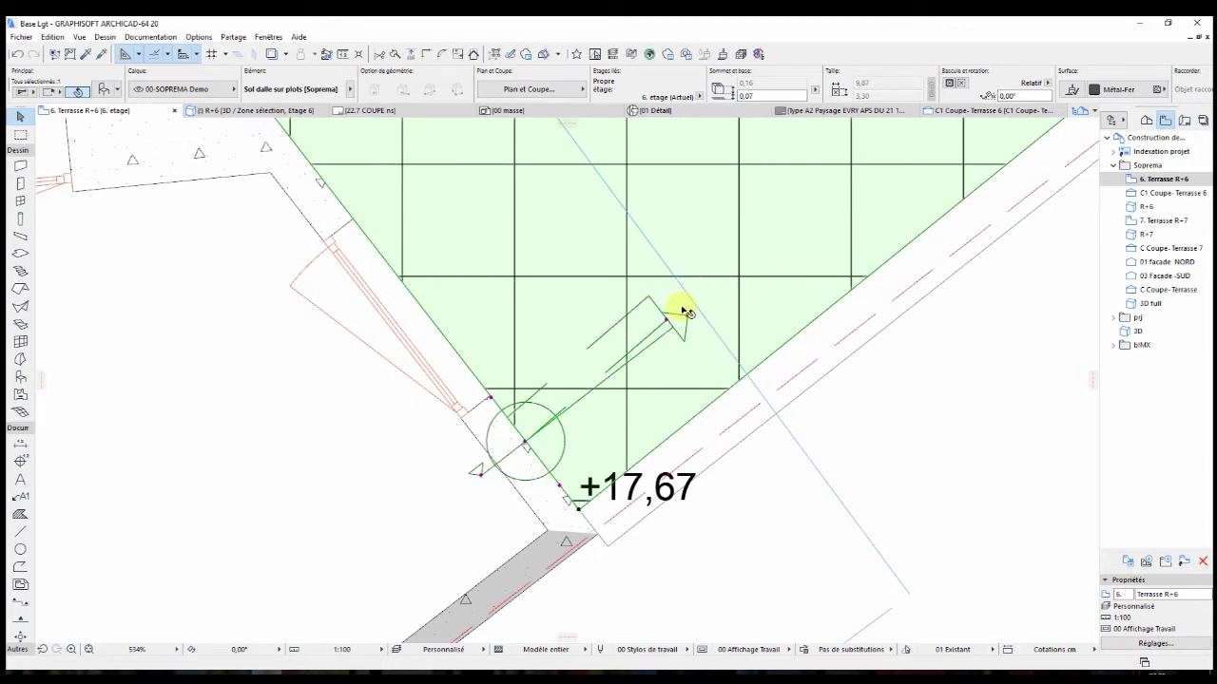
click(962, 351)
right_click(962, 351)
In the R+6 3D view, set the slab's Plot SOPREMA pedestal height to 0,04.
double_click(1140, 207)
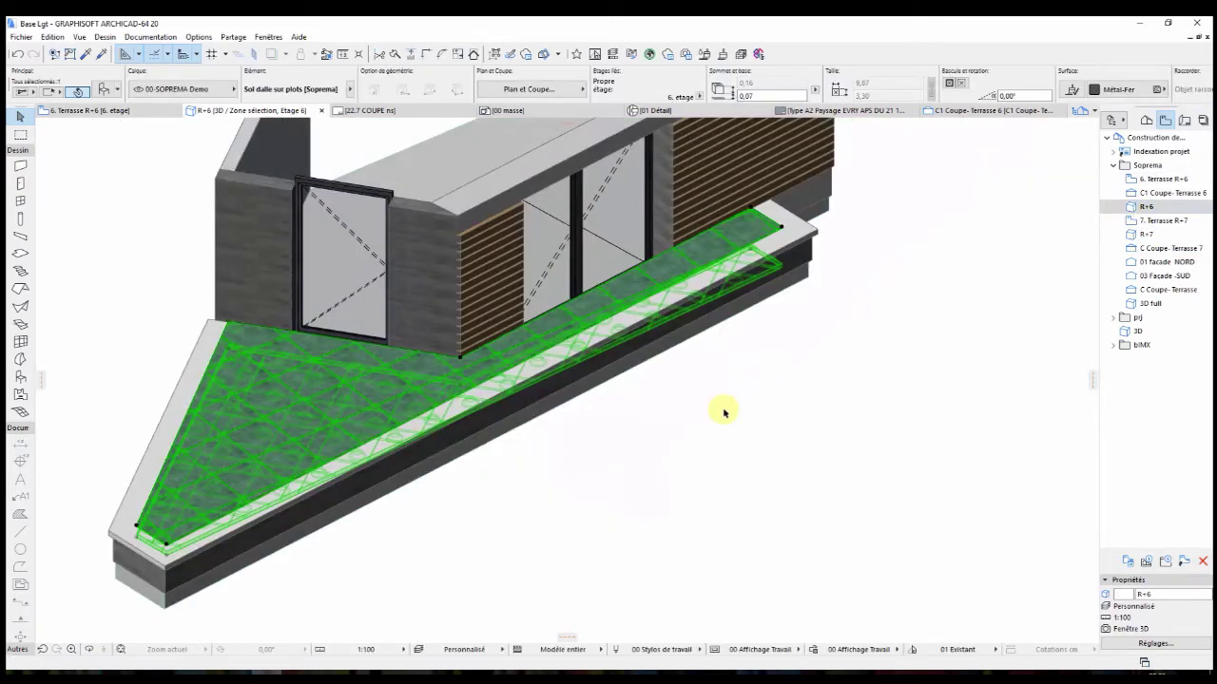
click(757, 412)
shift+middle_drag(633, 488, 698, 345)
scroll(578, 345, up, 5)
click(534, 372)
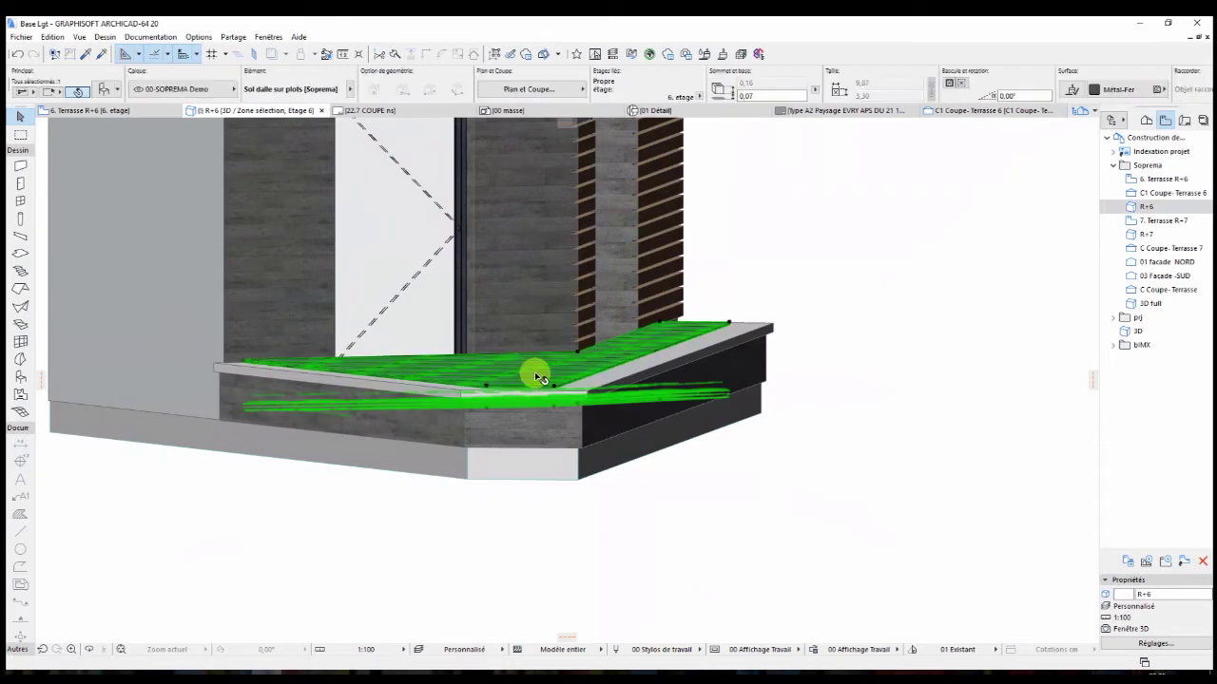
double_click(534, 371)
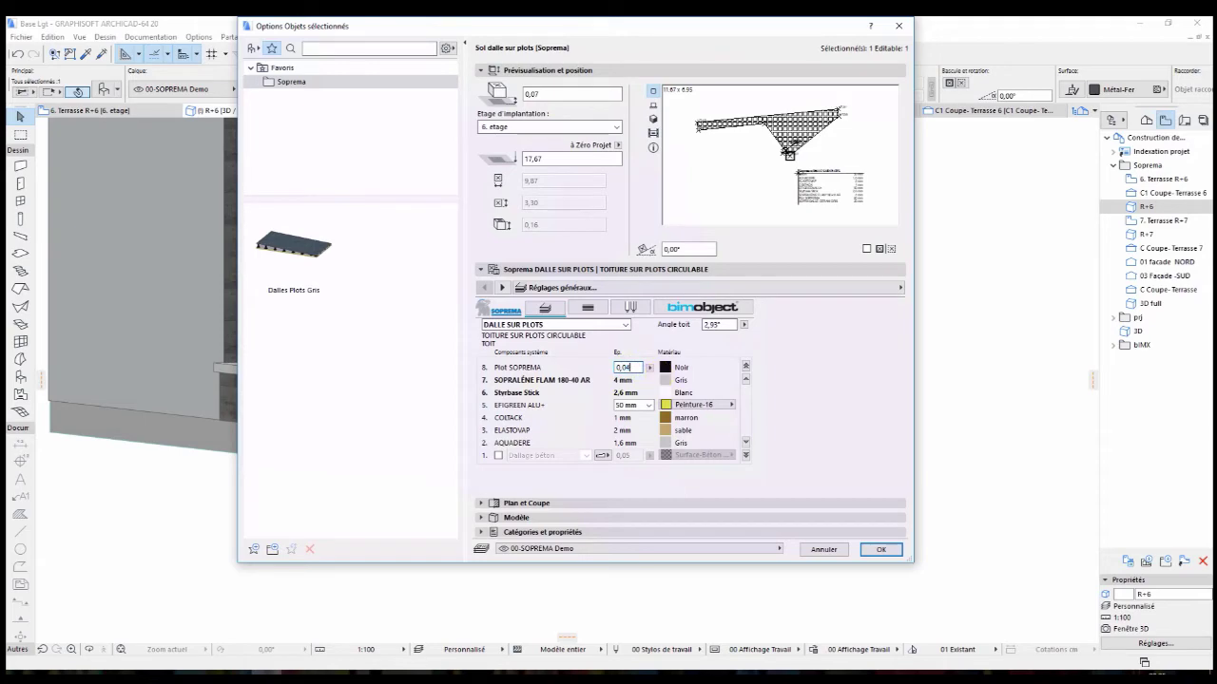
click(881, 549)
Orbit around the terrace to inspect the slab, then return to the 6. Terrasse R+6 plan.
click(814, 412)
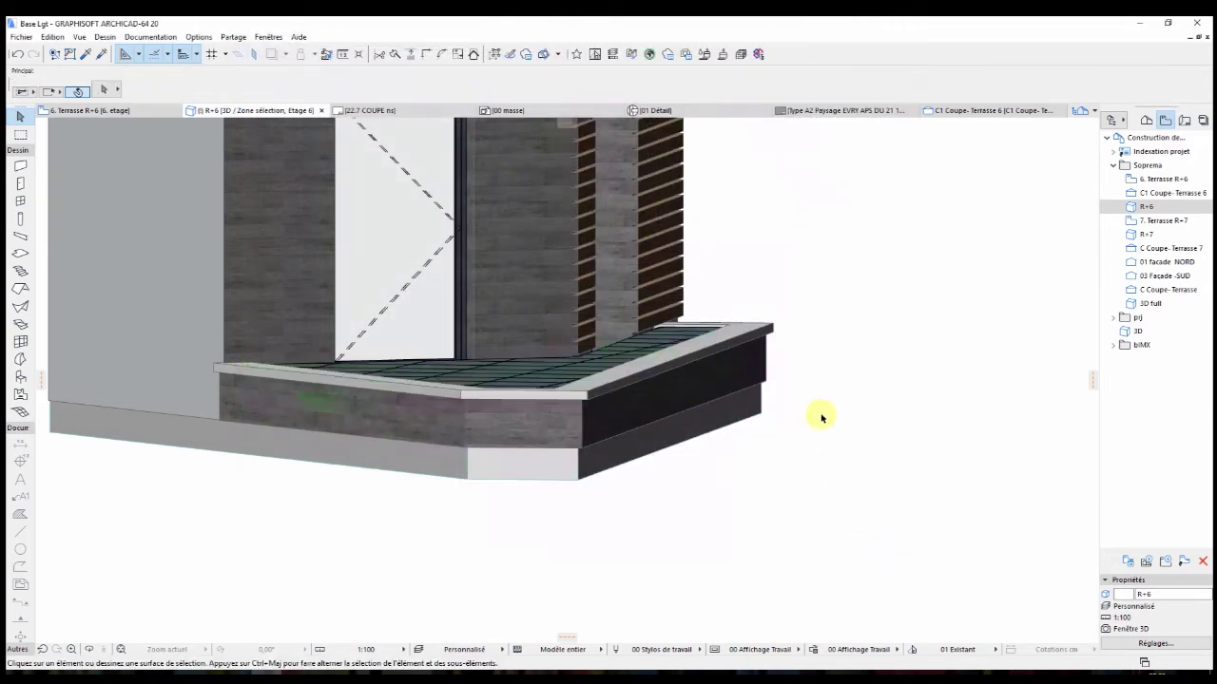
shift+middle_drag(797, 383, 570, 383)
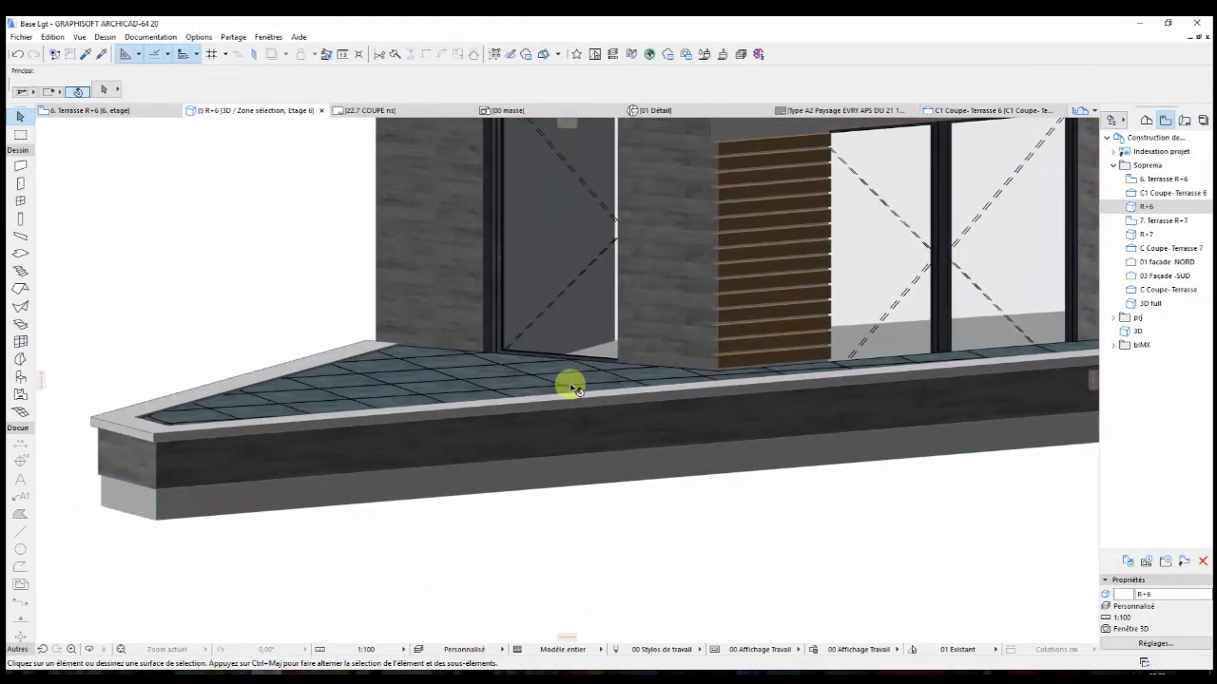
click(570, 383)
click(228, 257)
double_click(1163, 178)
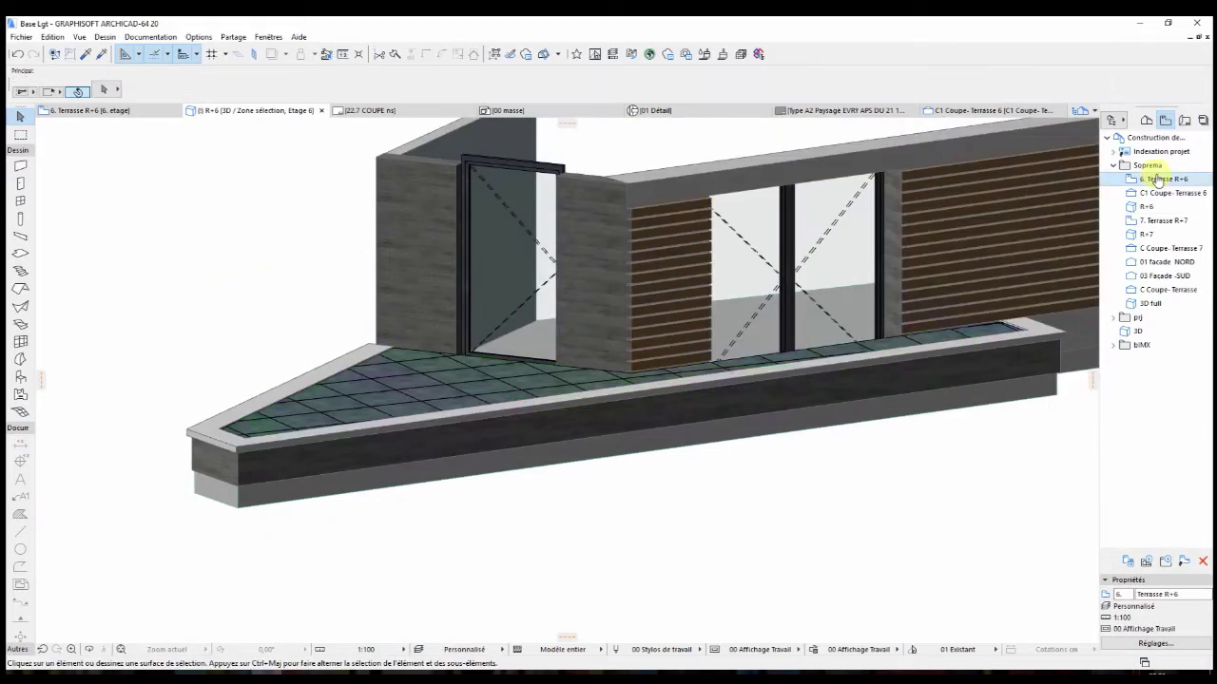
scroll(661, 311, down, 7)
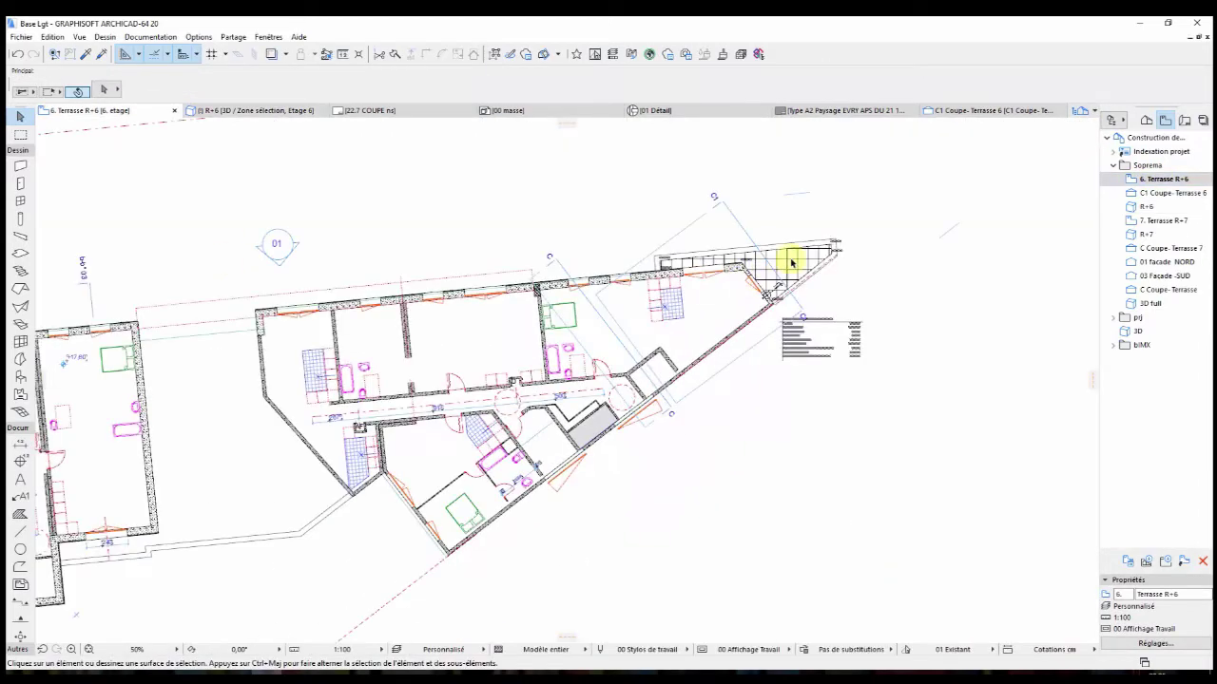
scroll(732, 288, up, 3)
Switch the Sol dalle sur plots terrace slab to covering editing mode.
click(644, 340)
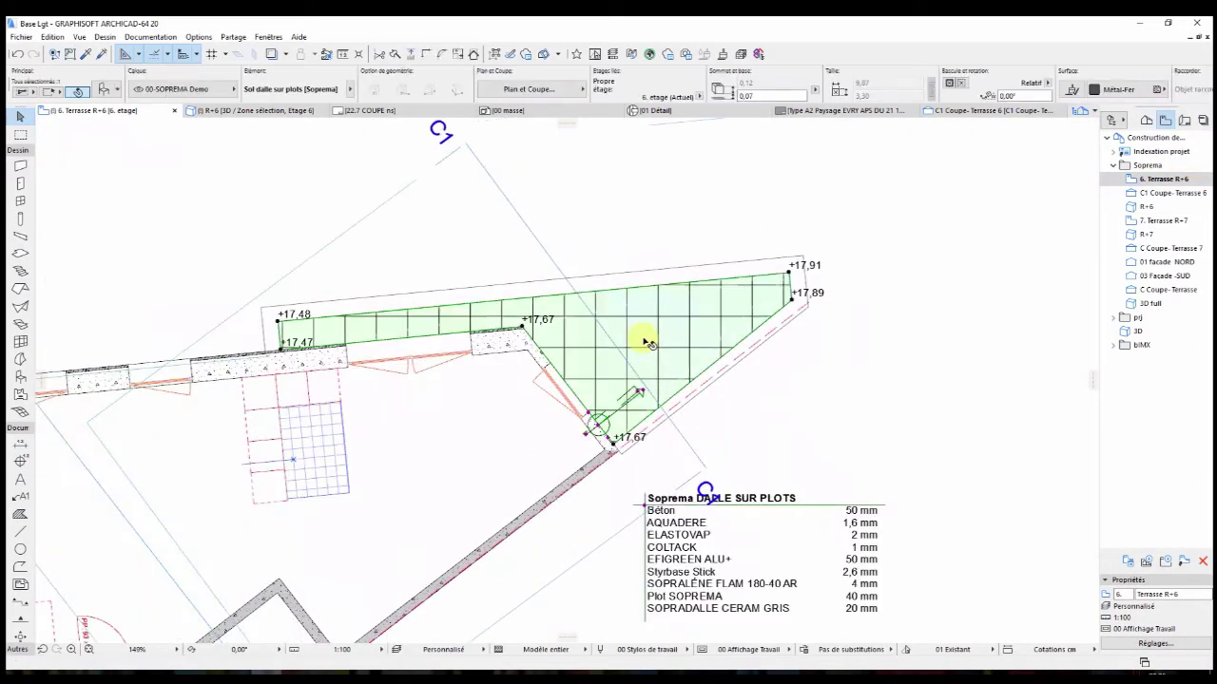
right_click(593, 244)
click(632, 251)
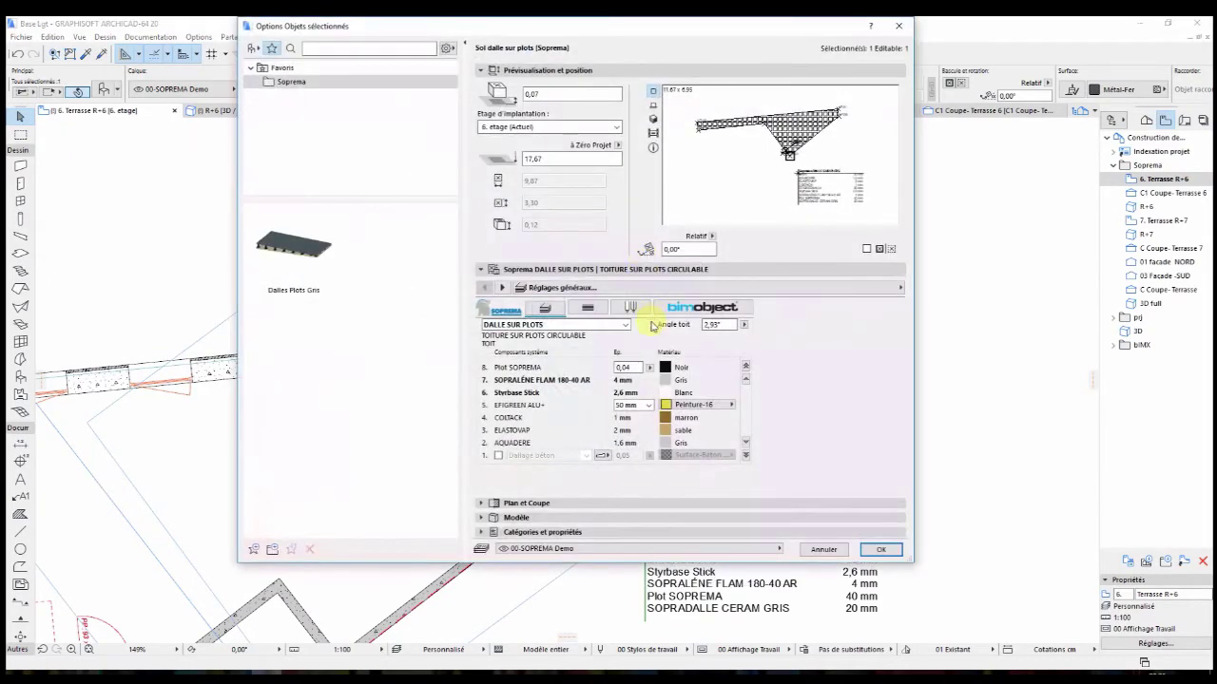
click(587, 309)
click(670, 324)
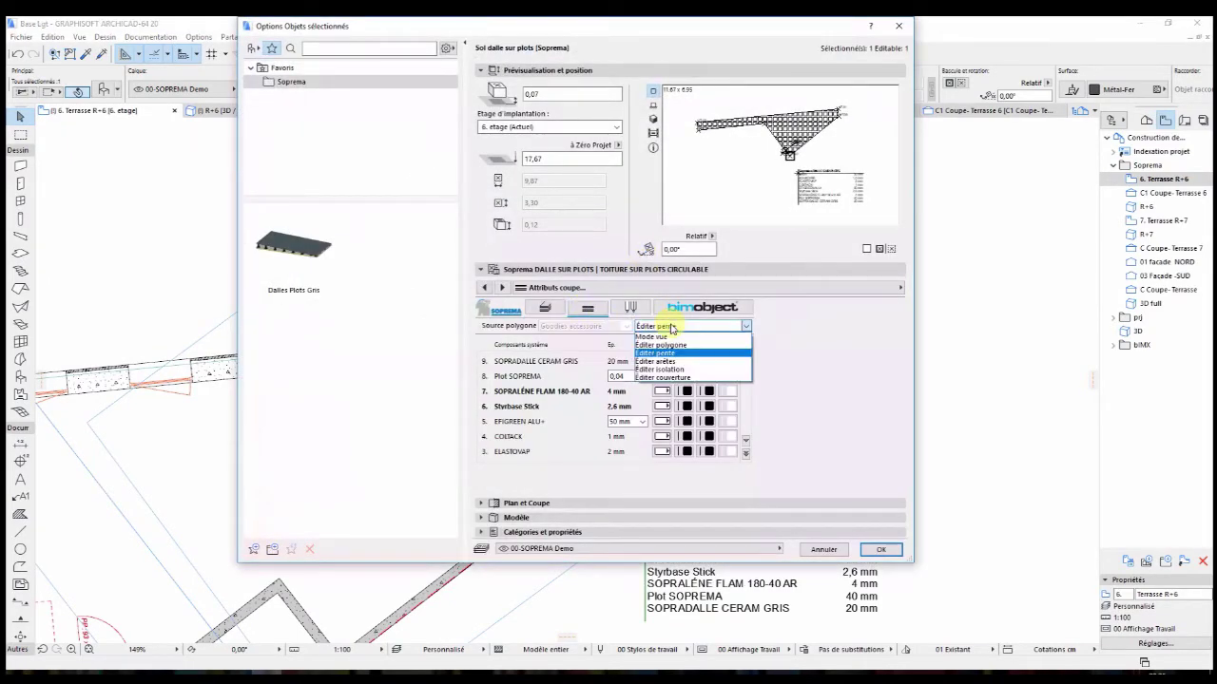
click(677, 357)
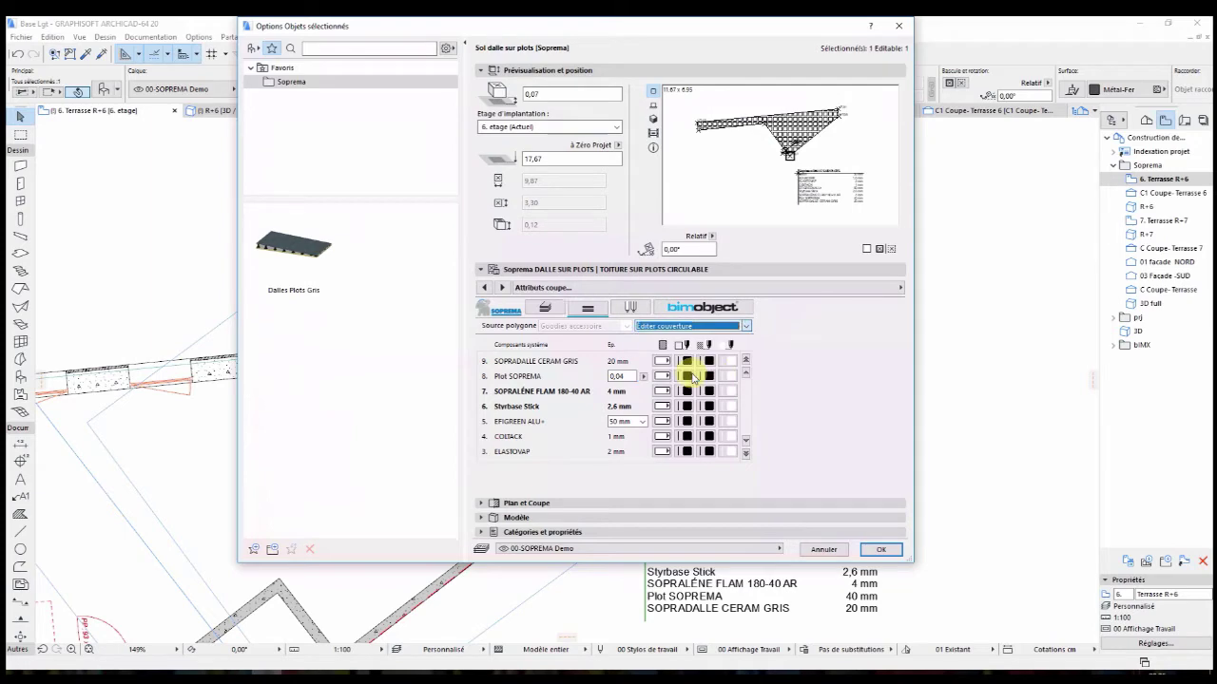
click(879, 550)
Move the paving grid origin to the +17,67 corner and rotate the grid about 45°.
click(656, 255)
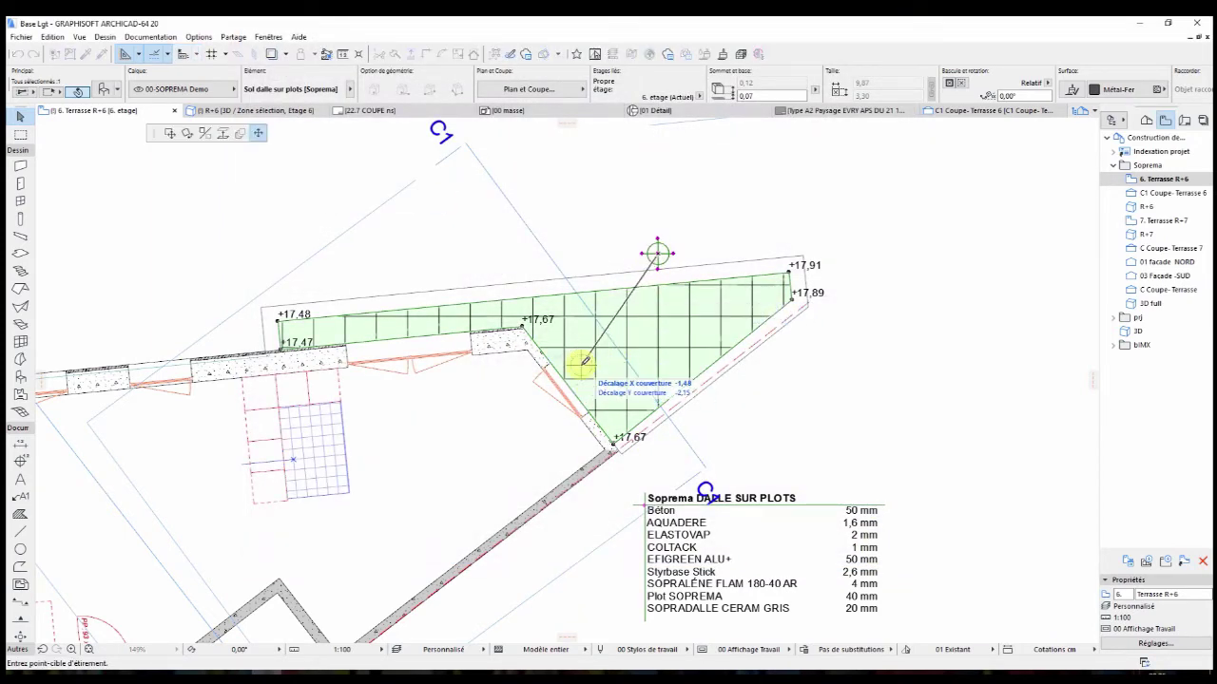
scroll(620, 437, up, 4)
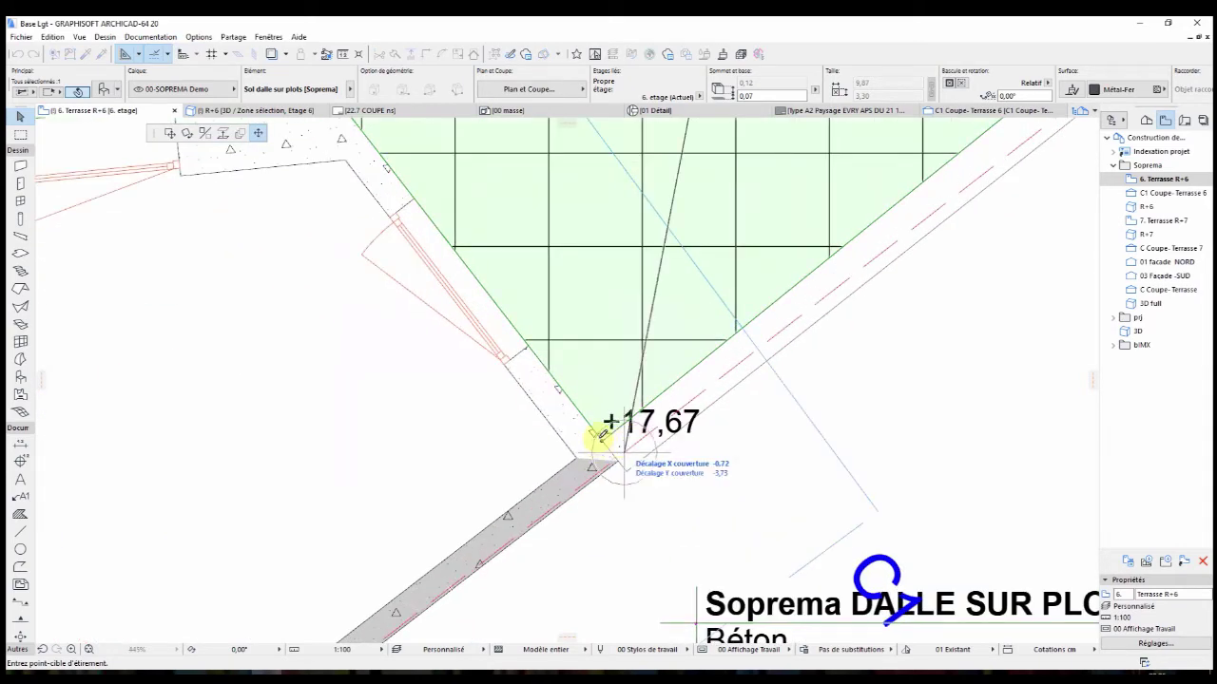
click(622, 438)
click(652, 442)
click(609, 422)
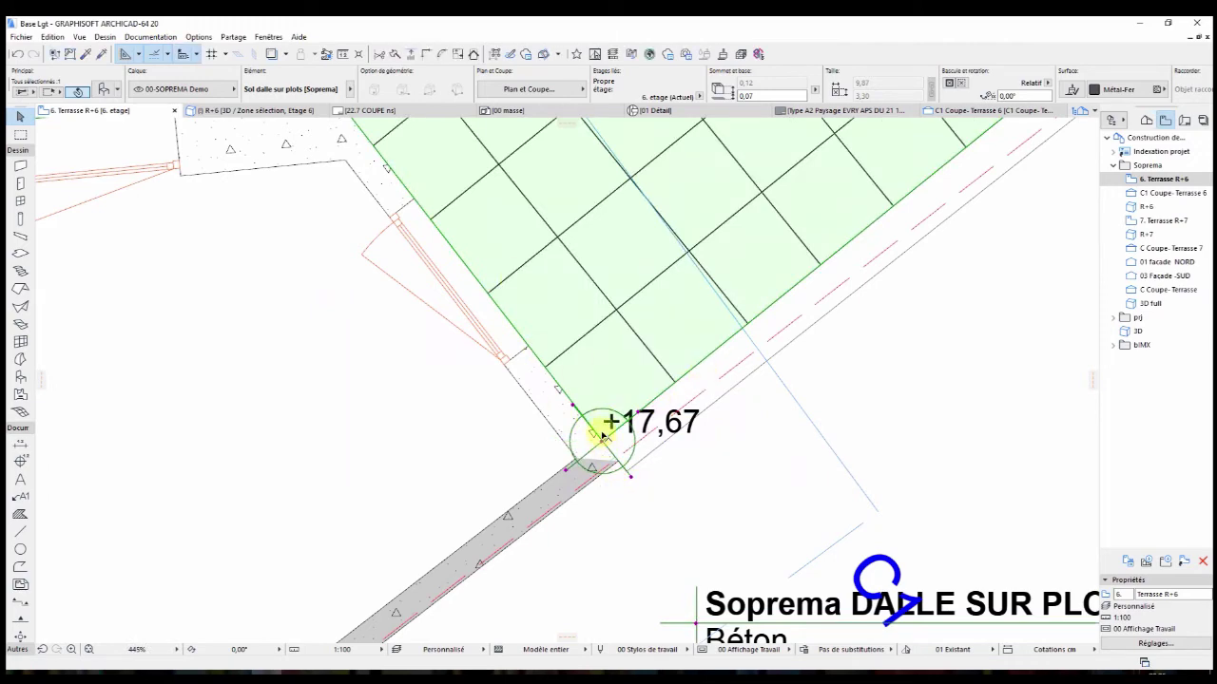
scroll(669, 466, down, 4)
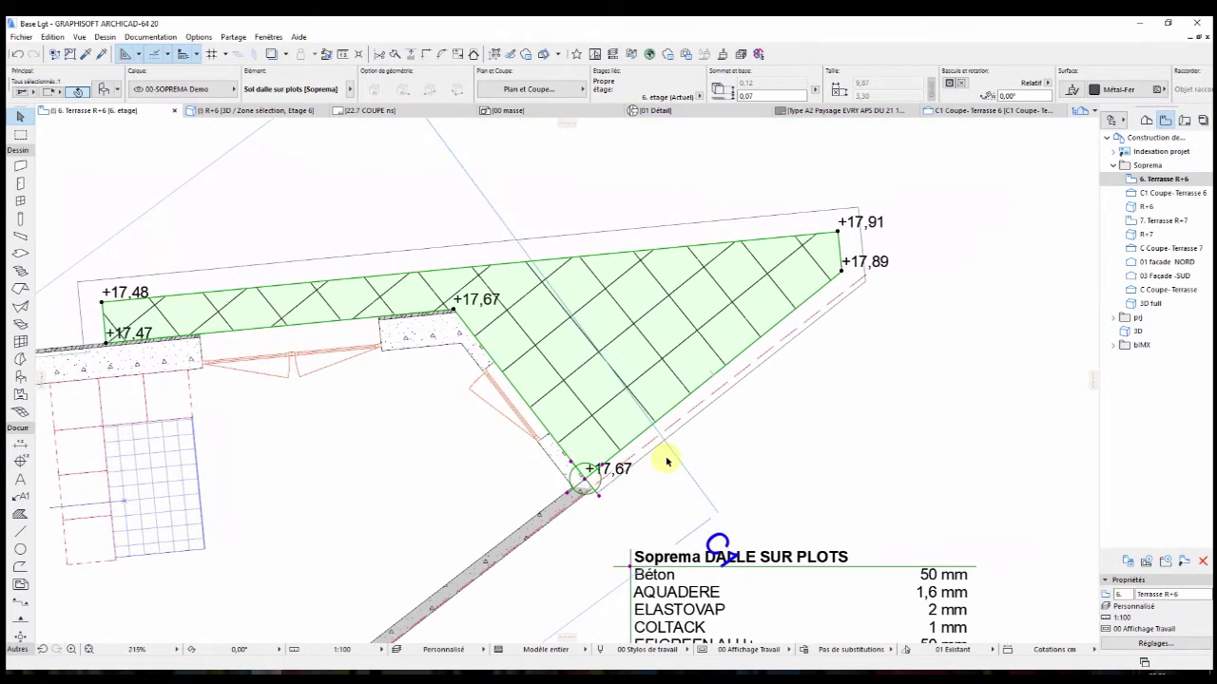
Reselect the terrace slab and reopen its settings.
click(675, 168)
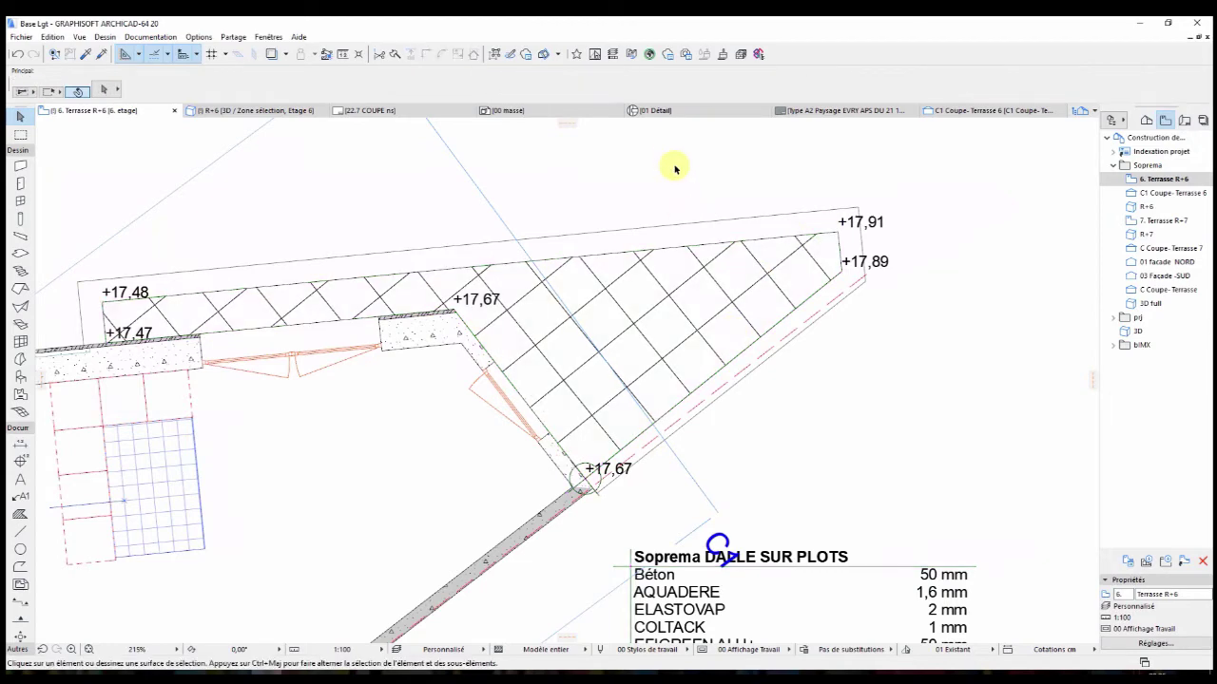
click(642, 316)
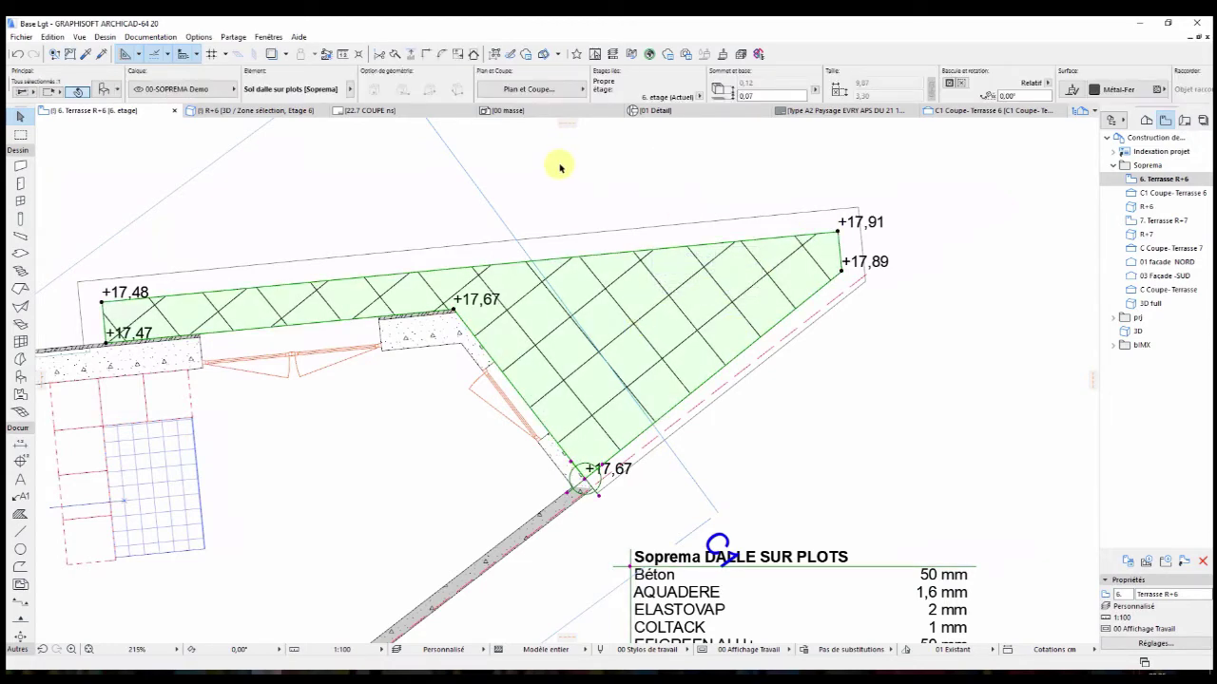
right_click(561, 173)
click(599, 177)
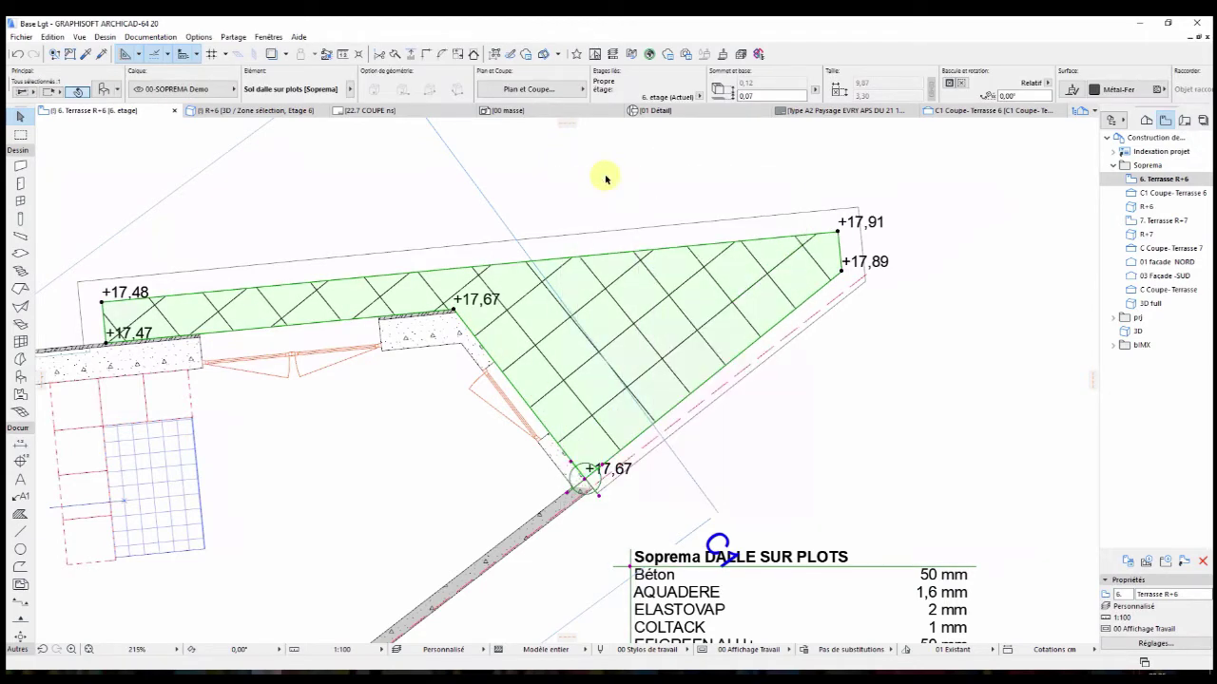
Set the slab to Editer arêtes and view it alone in 3D from the side.
click(692, 326)
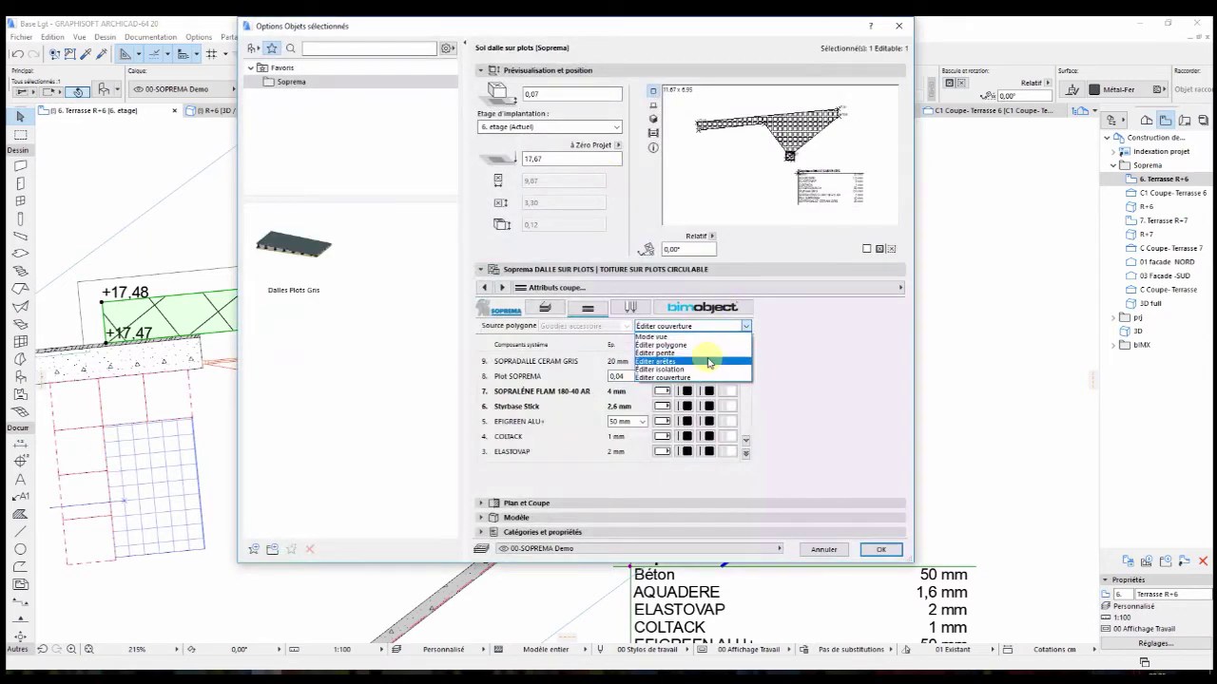
click(679, 340)
click(882, 551)
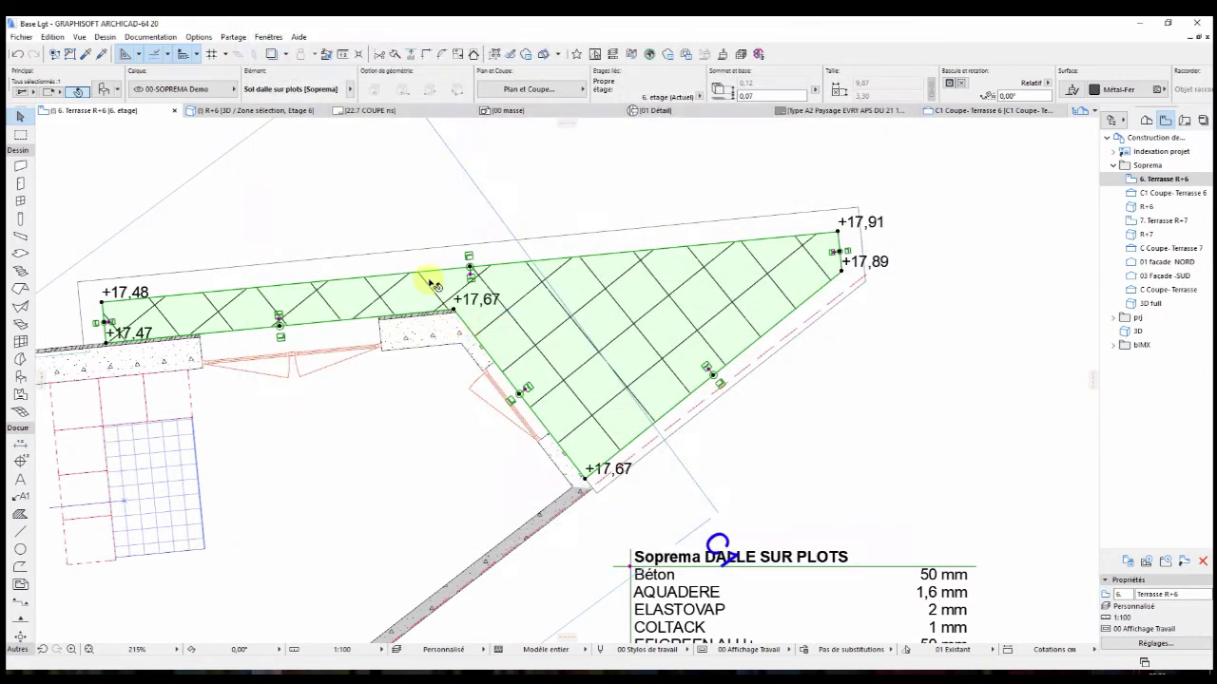
right_click(393, 192)
click(462, 458)
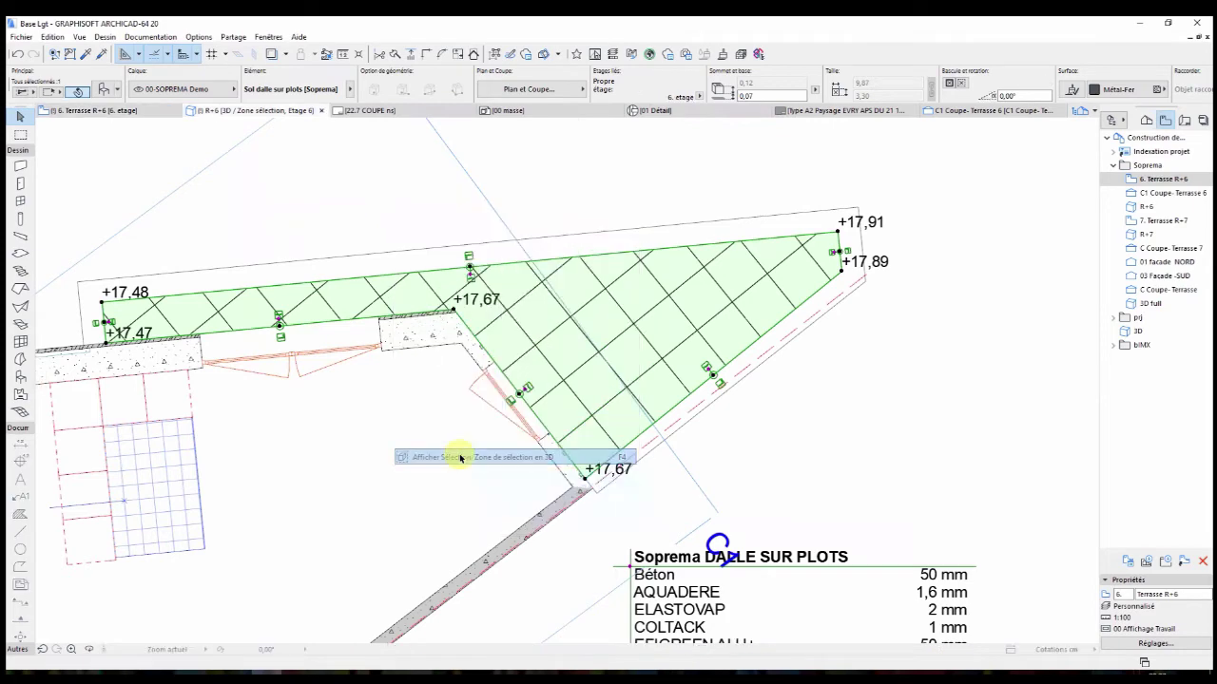
shift+middle_drag(448, 426, 611, 521)
Back on the 6. Terrasse R+6 plan, recentre the slab and show it alone in 3D again.
double_click(1132, 181)
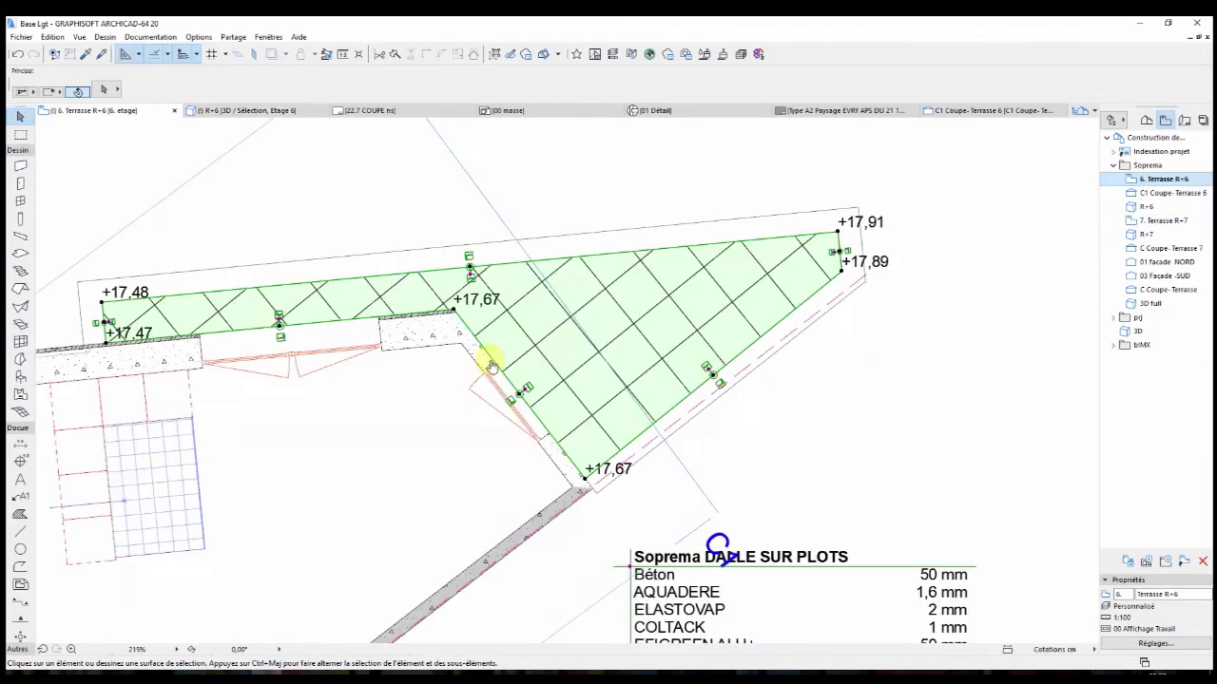
click(272, 327)
scroll(285, 343, up, 2)
middle_drag(822, 361, 651, 312)
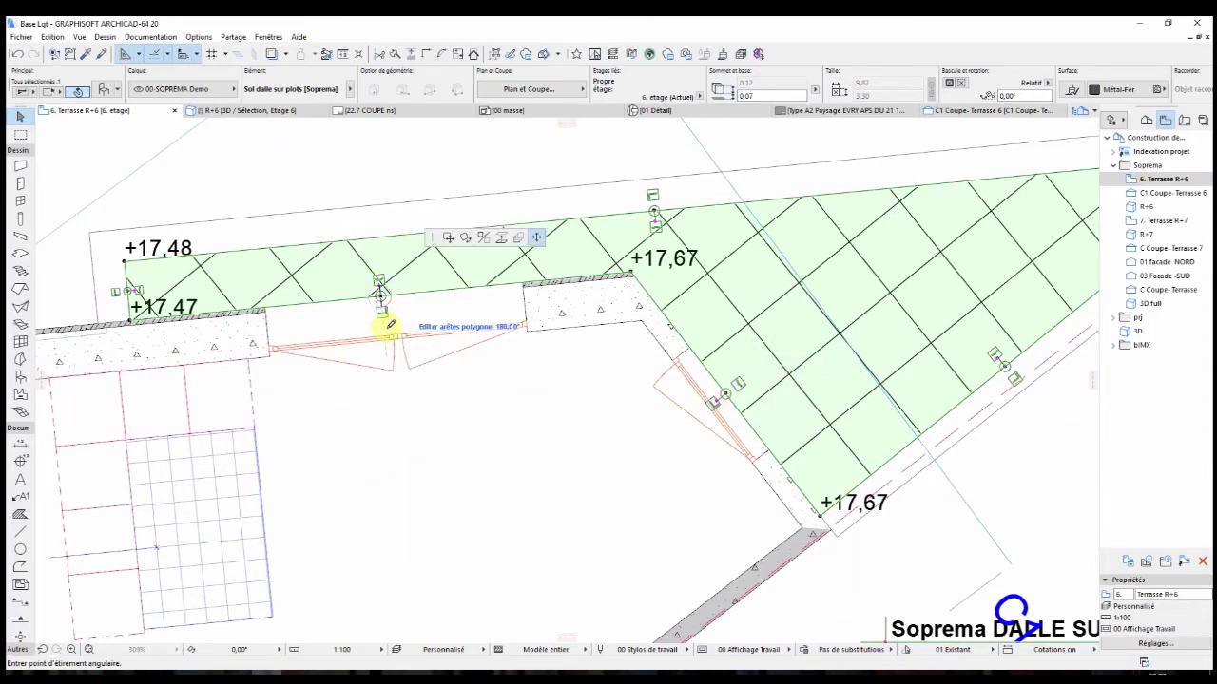
right_click(376, 183)
click(438, 428)
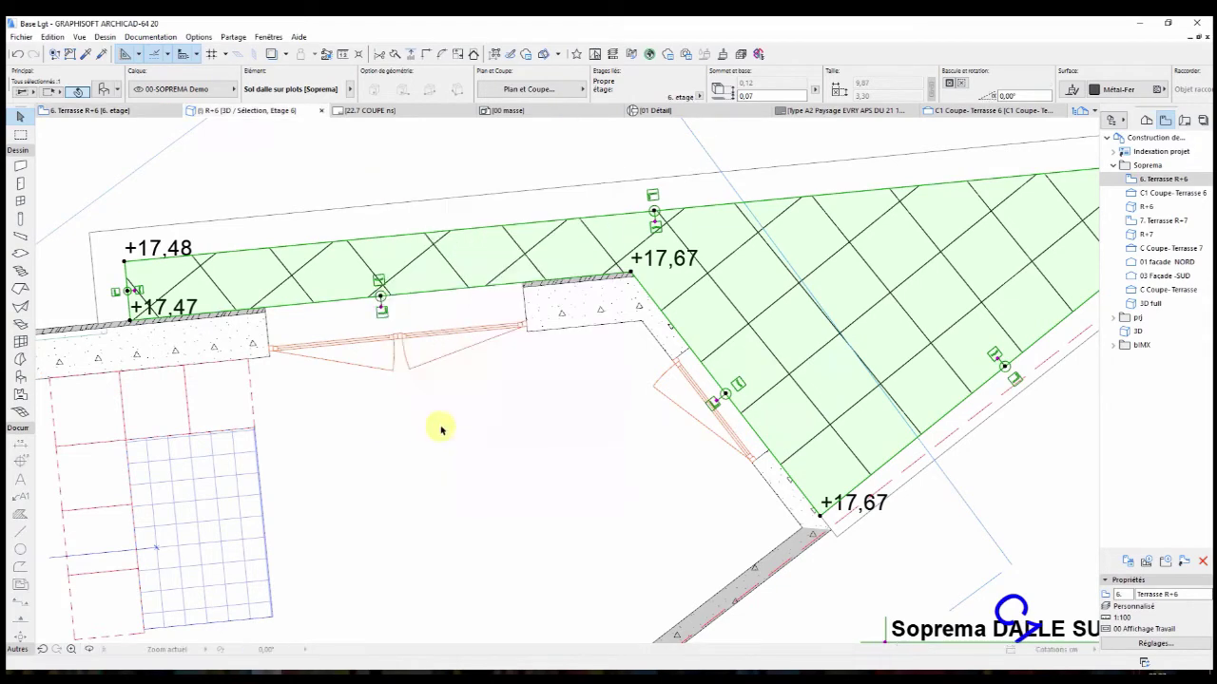
shift+middle_drag(478, 423, 398, 438)
Zoom and orbit to inspect the R+6 slab's underside and pedestals.
scroll(326, 499, up, 10)
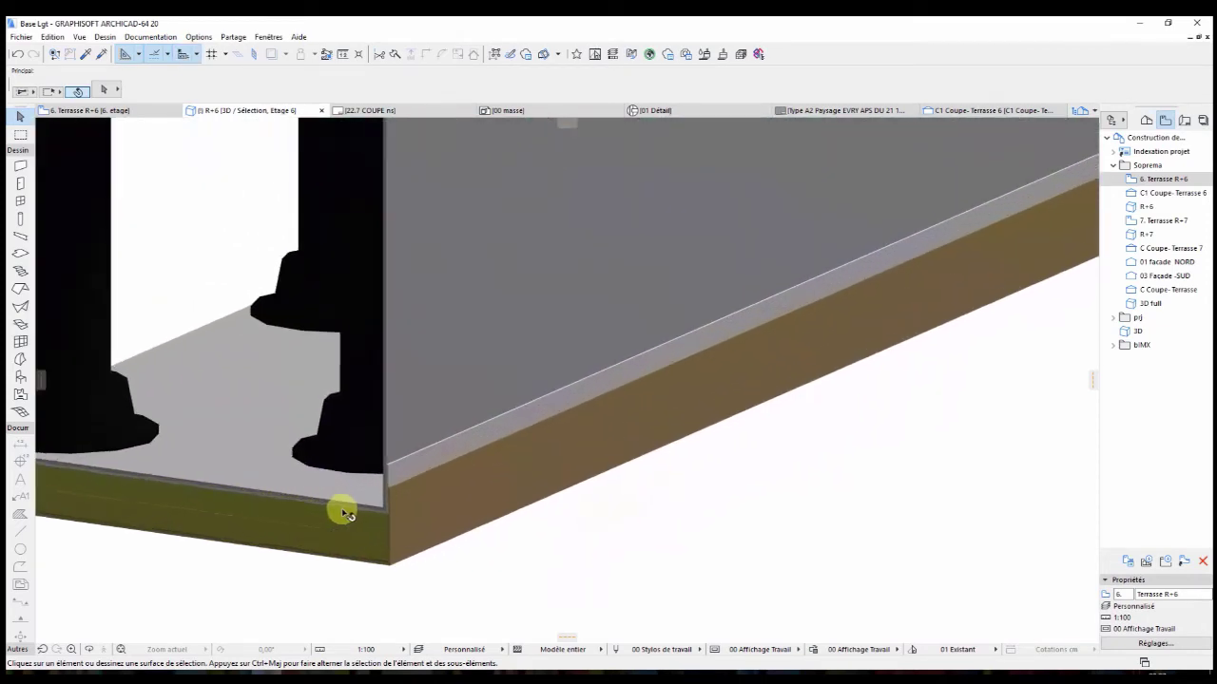
scroll(344, 514, up, 4)
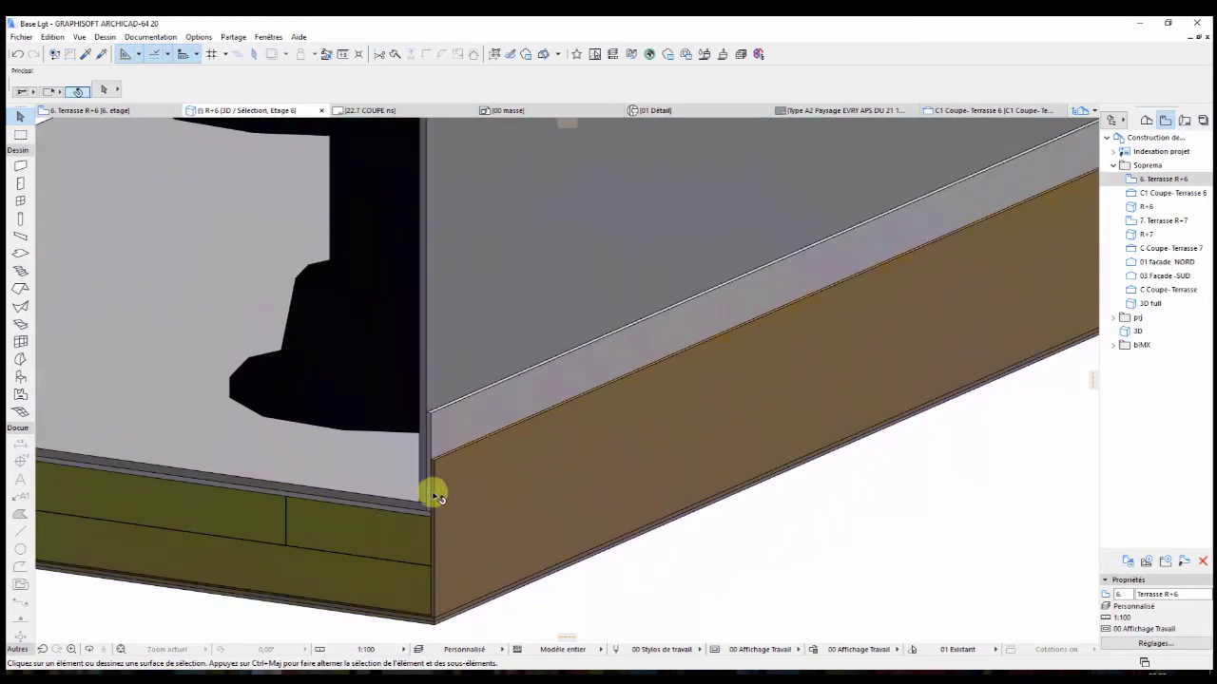
scroll(434, 490, down, 8)
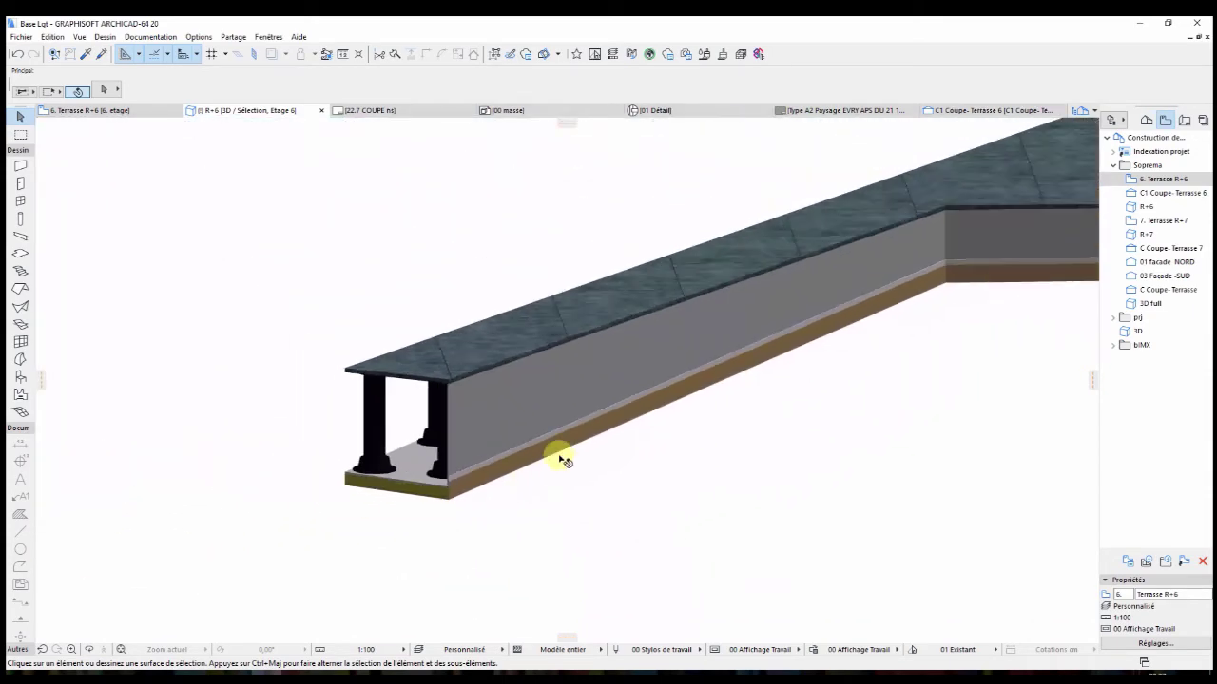
scroll(561, 460, down, 5)
scroll(533, 434, up, 1)
scroll(541, 435, up, 6)
shift+middle_drag(374, 488, 935, 415)
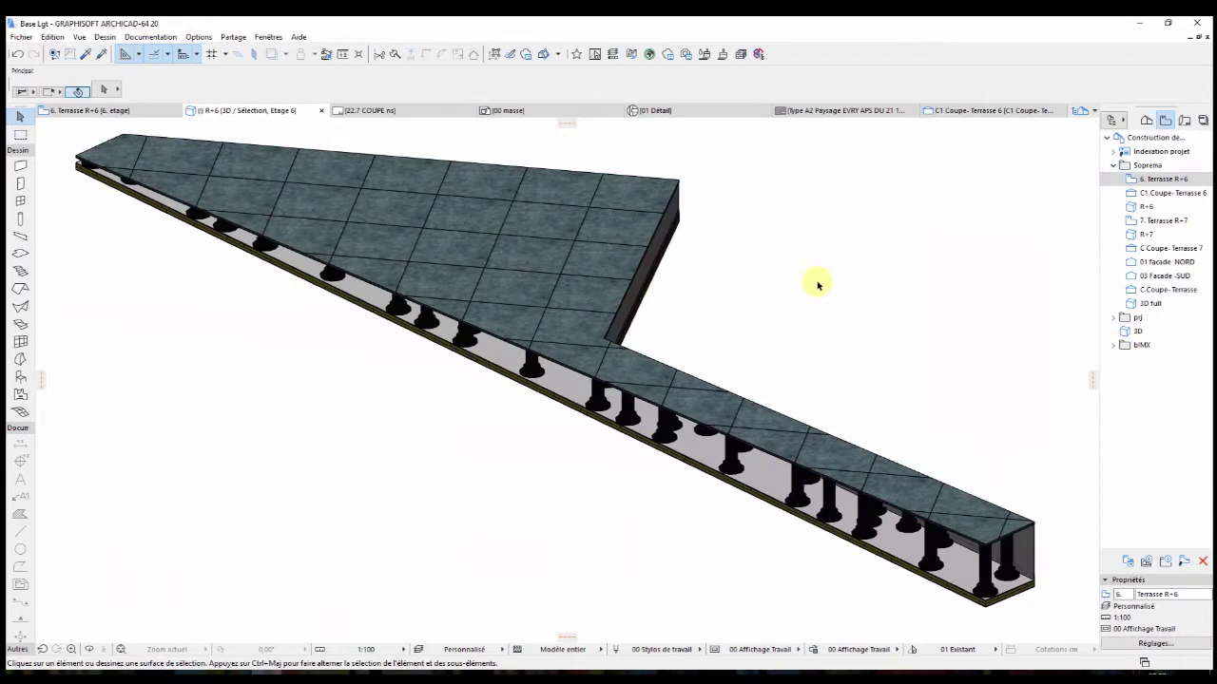
Check section C1 Coupe- Terrasse 6, then view the R+7 terrace in 3D.
double_click(1172, 193)
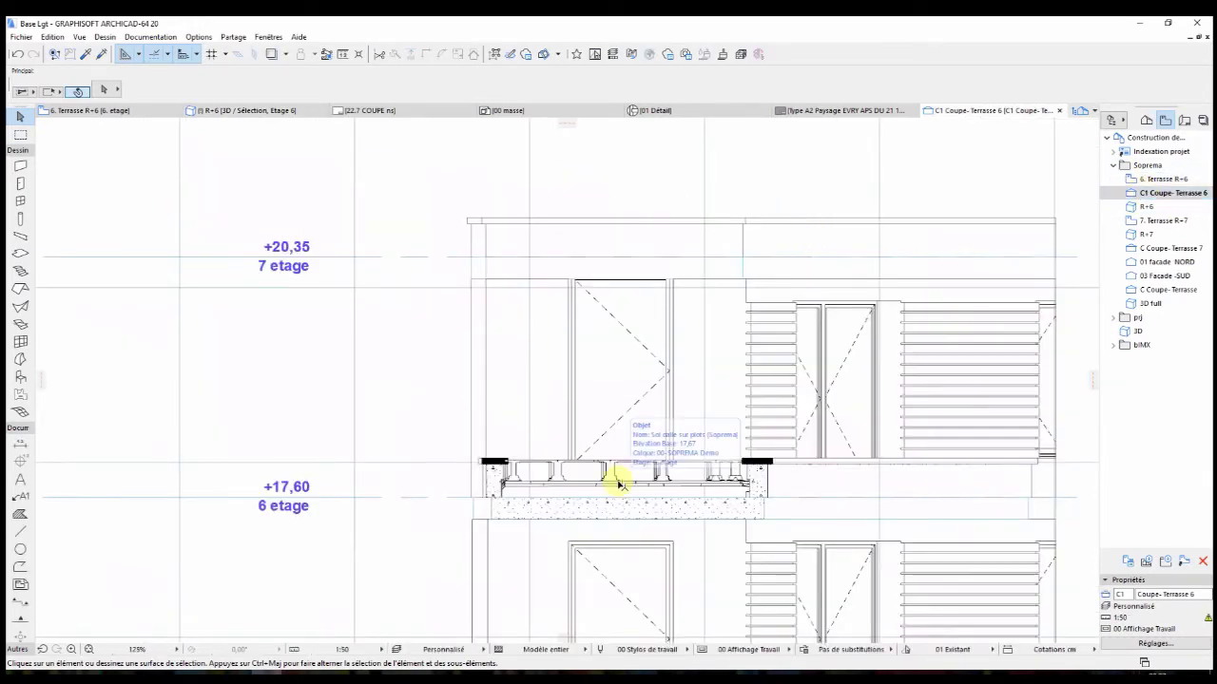
double_click(1137, 234)
shift+middle_drag(675, 401, 637, 440)
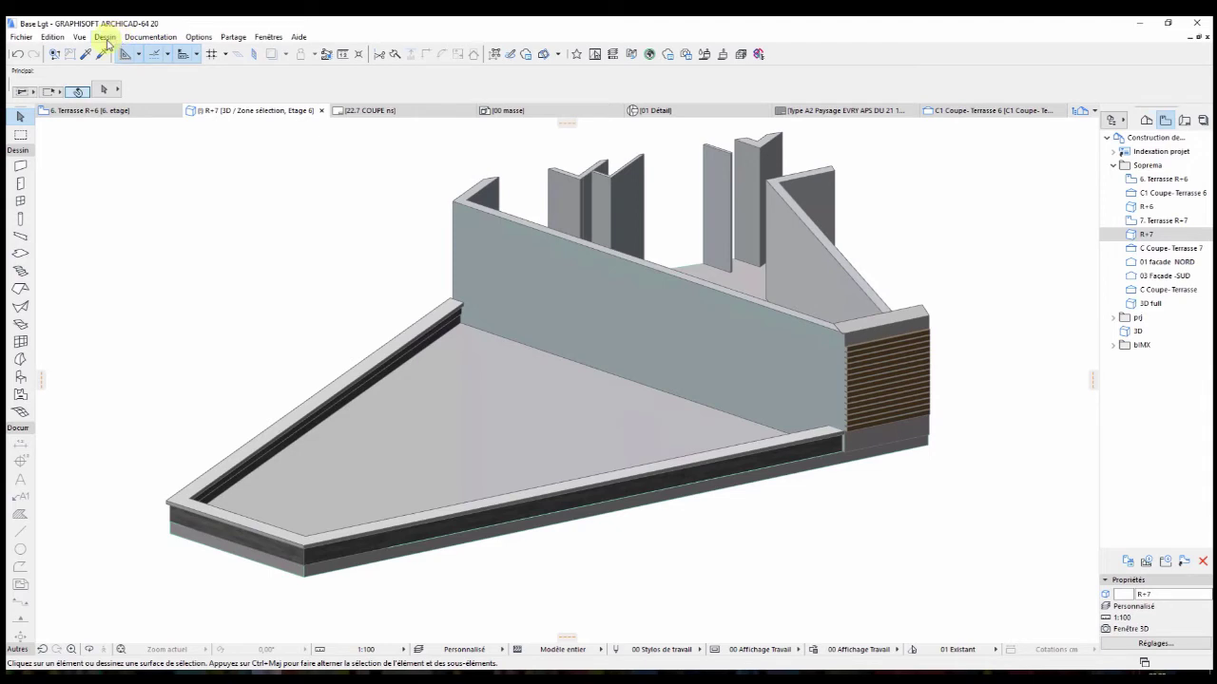
Start a Roof Accessory on the R+7 roof and raise a corner to a 1,57° slope.
click(105, 37)
mouse_move(125, 254)
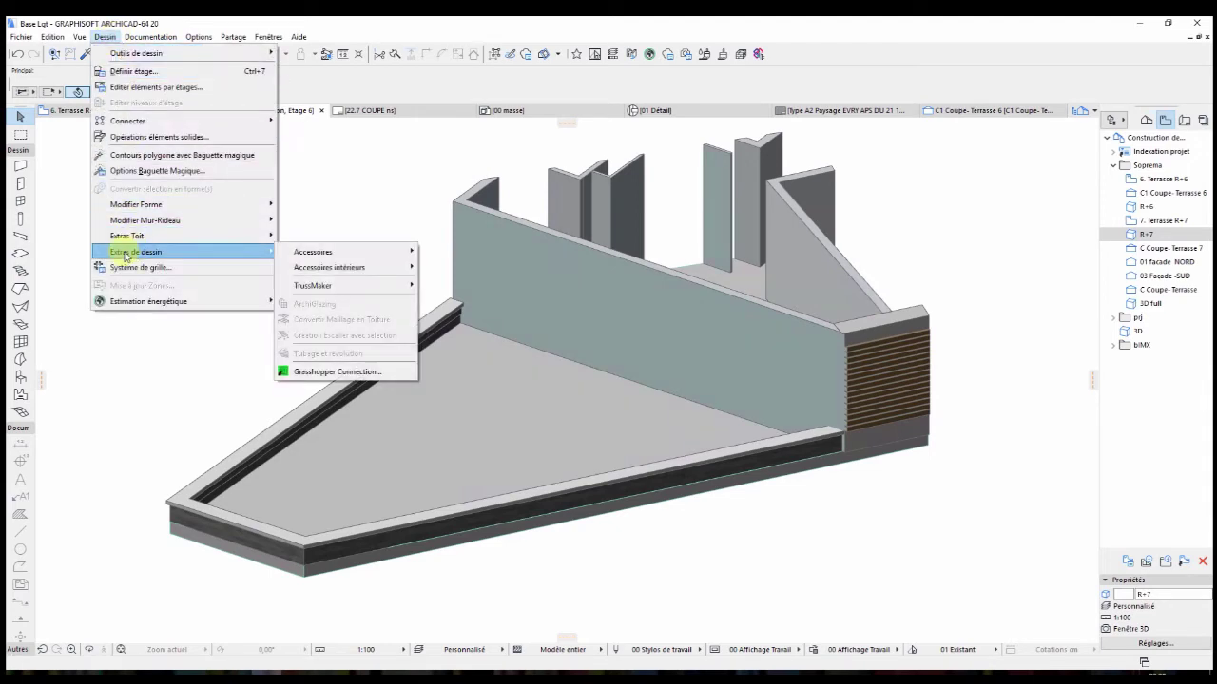
mouse_move(351, 250)
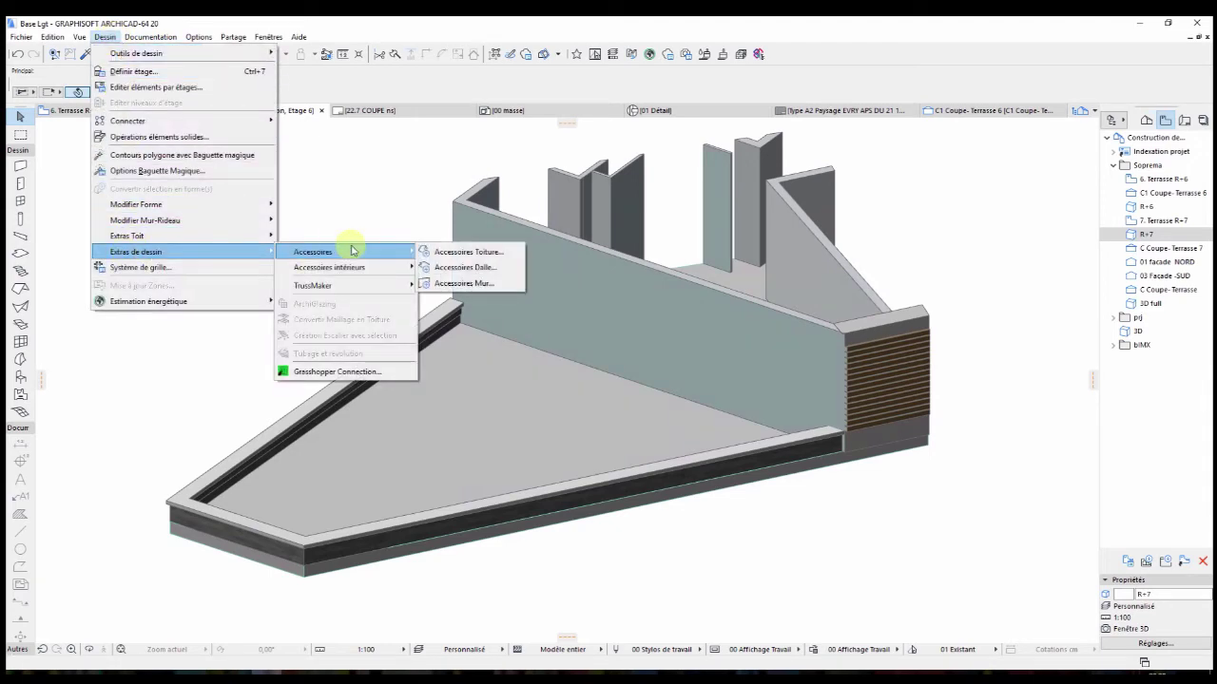
click(450, 253)
shift+middle_drag(298, 413, 874, 408)
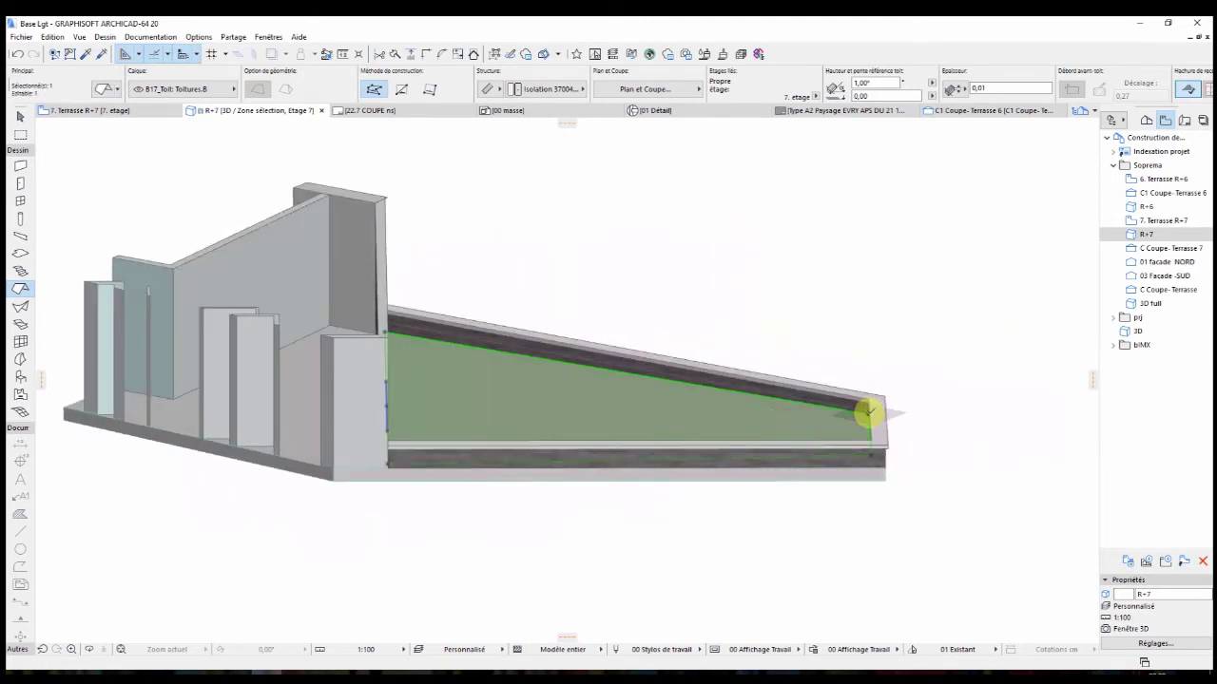
click(868, 412)
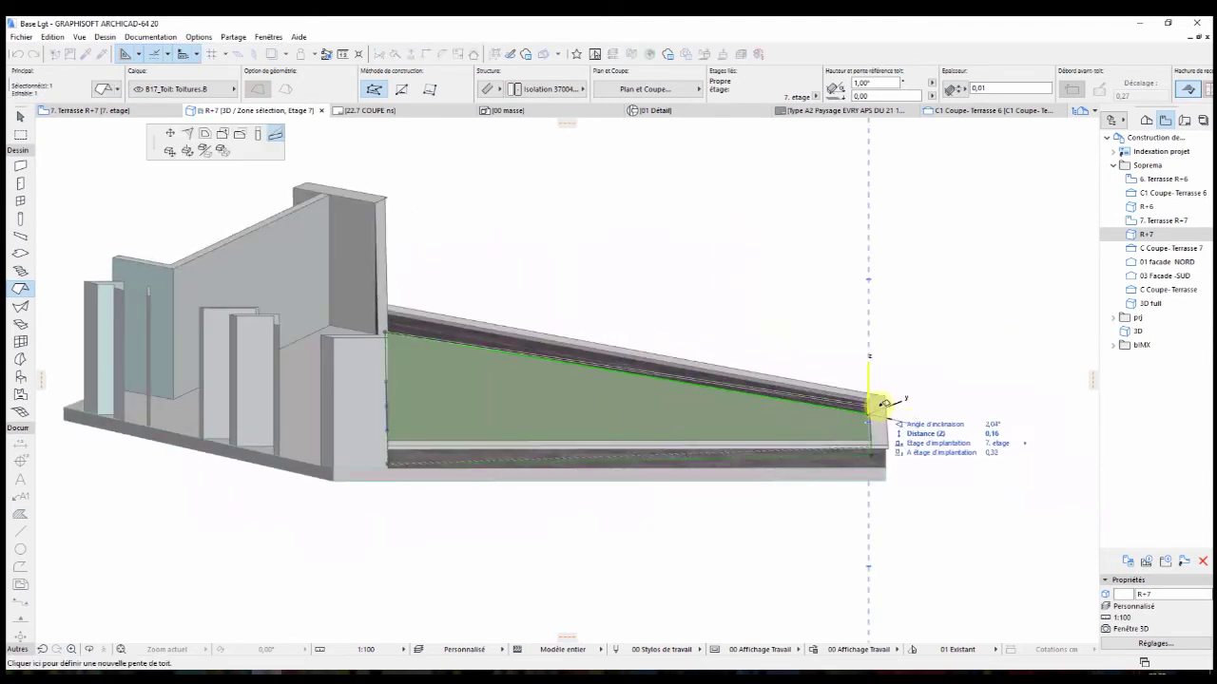
click(874, 408)
shift+middle_drag(918, 421, 538, 296)
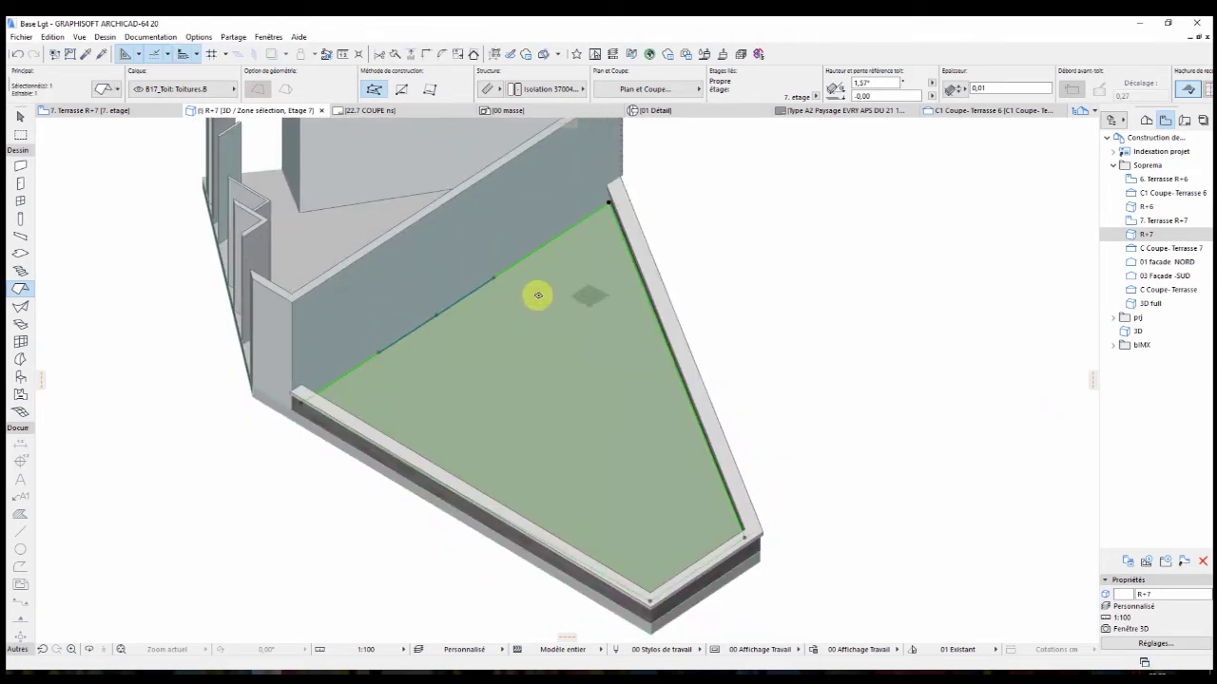
Add the Sol dalle sur plots [Soprema] roof accessory to the terrace roof.
click(104, 36)
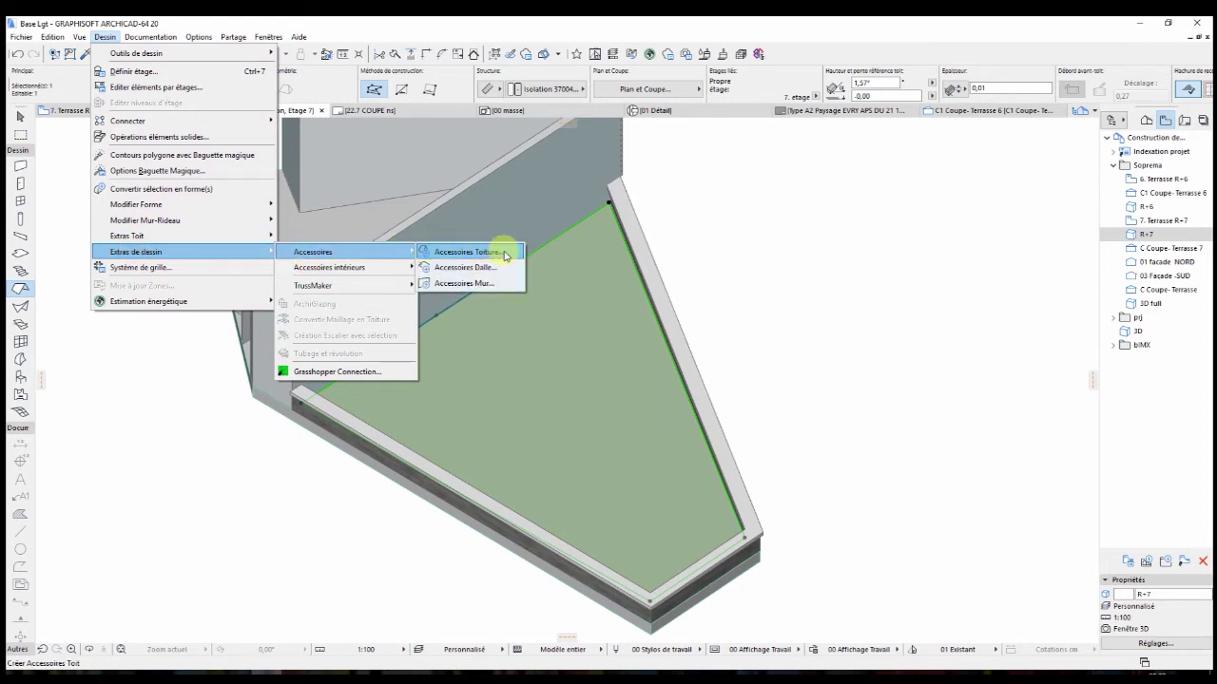
click(504, 253)
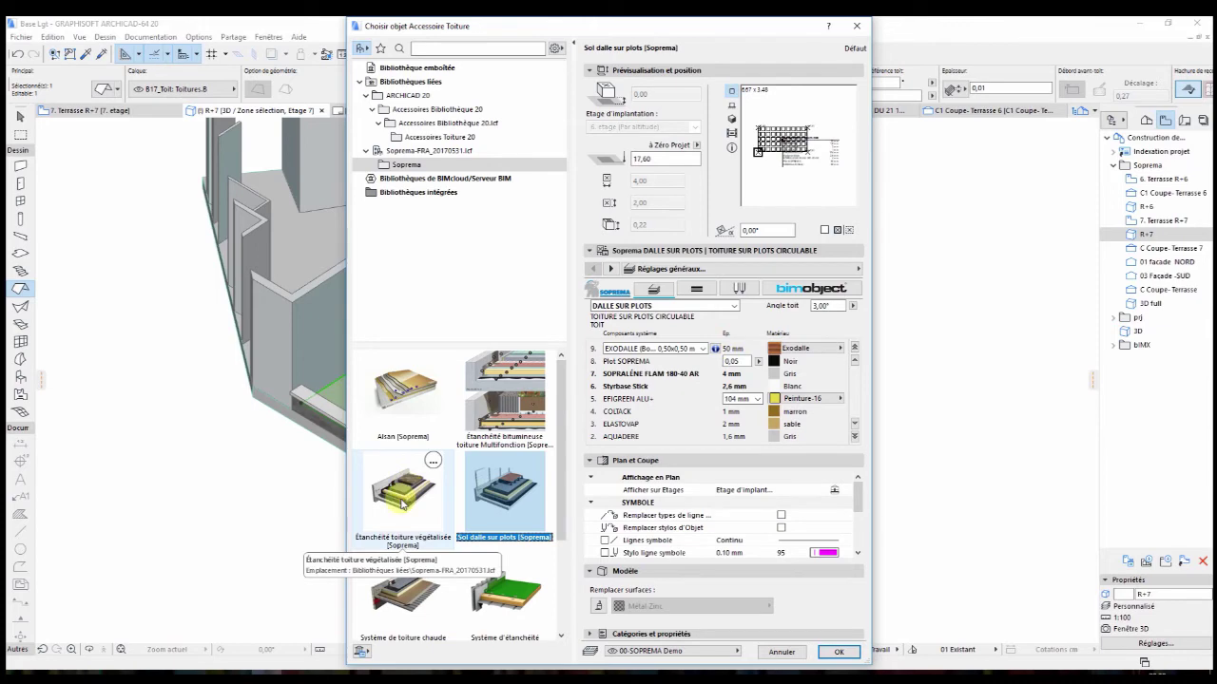
click(840, 653)
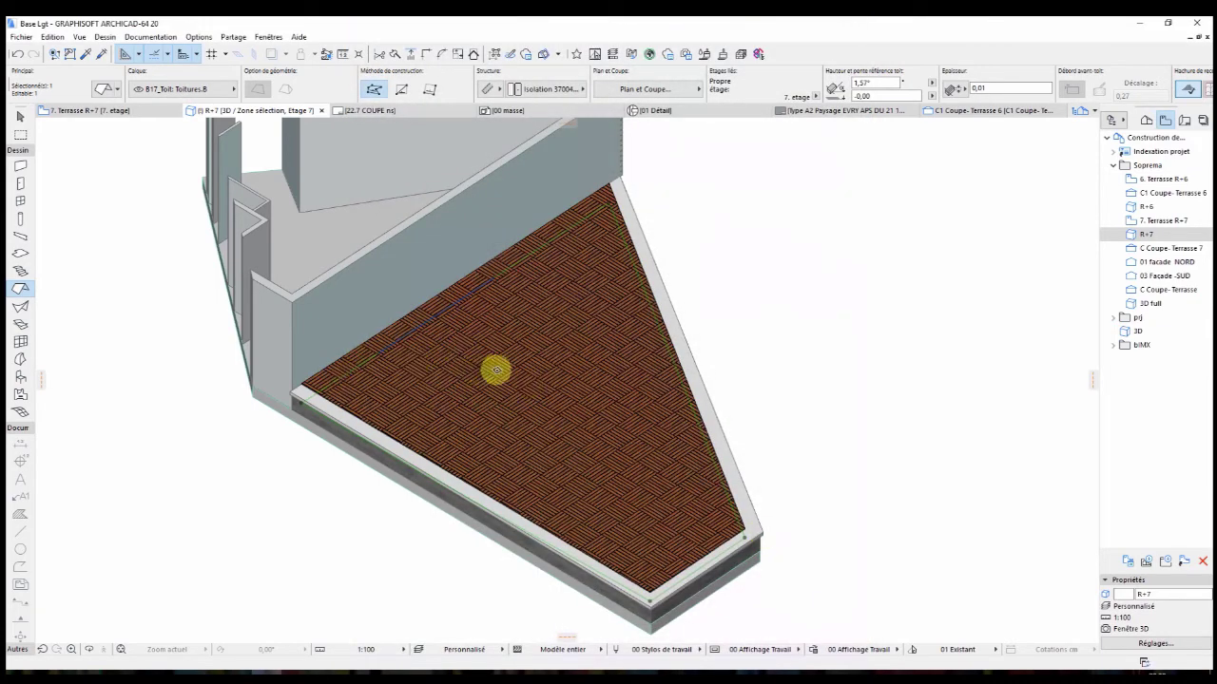
Go to the 7. Terrasse R+7 plan, cancelling a roof edge edit along the way.
key(Escape)
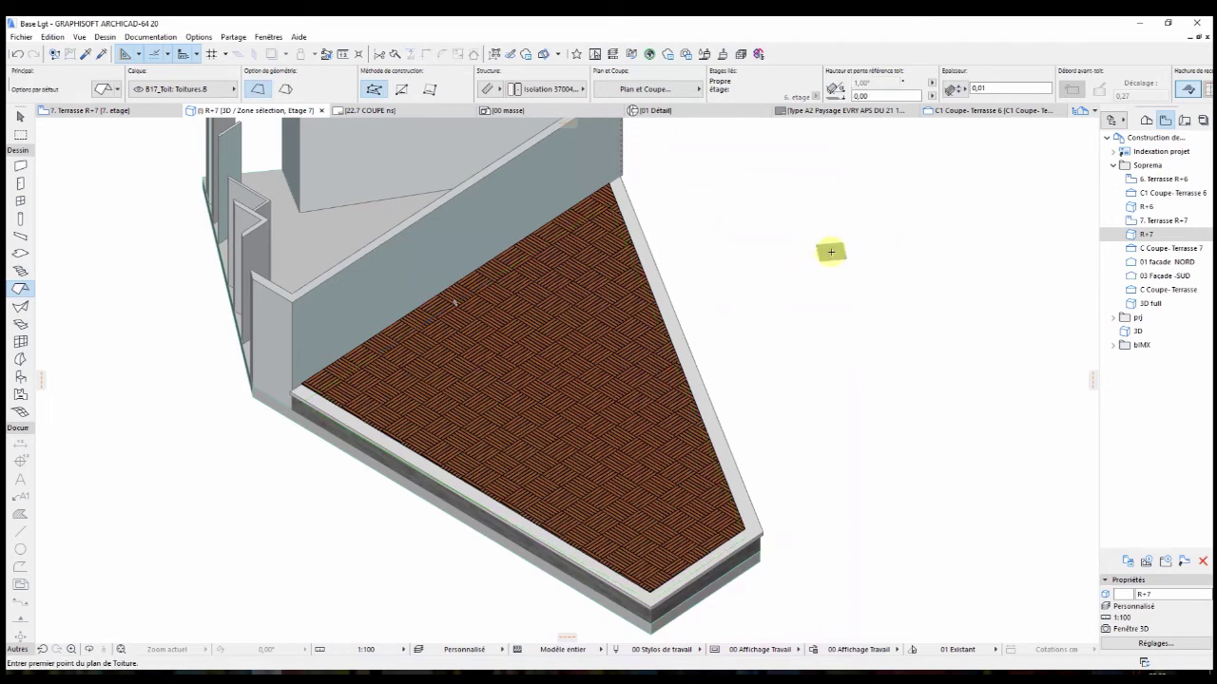
double_click(1130, 221)
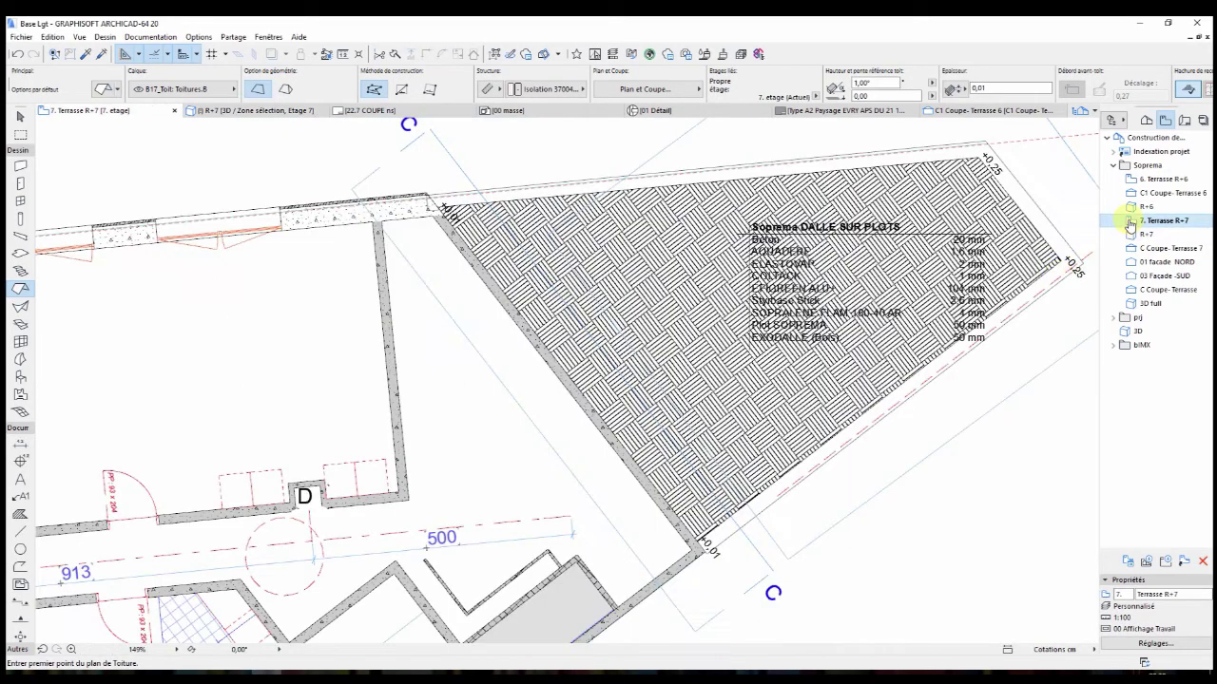
scroll(660, 257, down, 2)
click(657, 320)
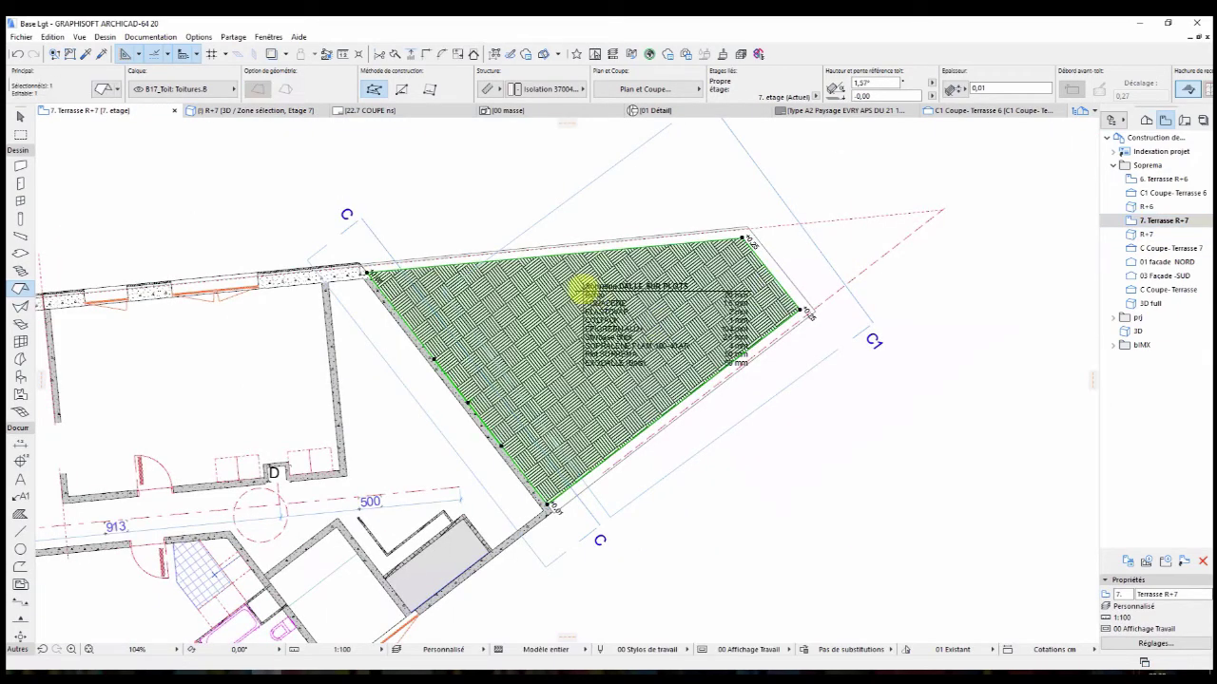
click(697, 387)
key(Escape)
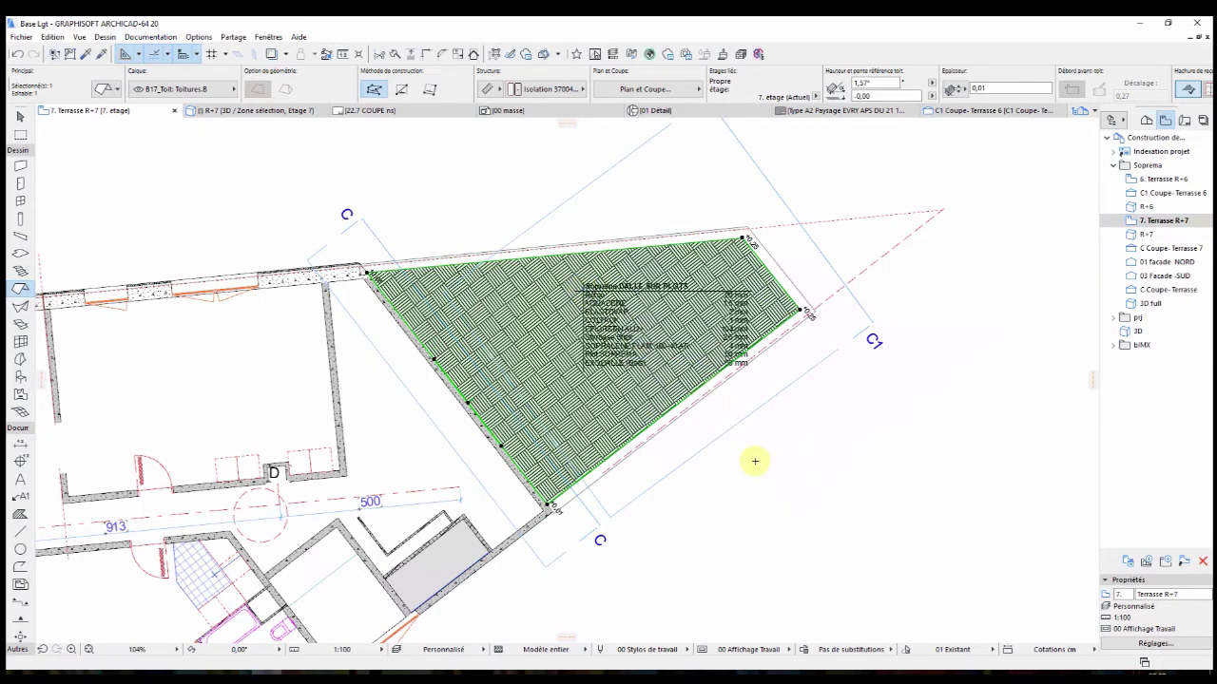
click(769, 463)
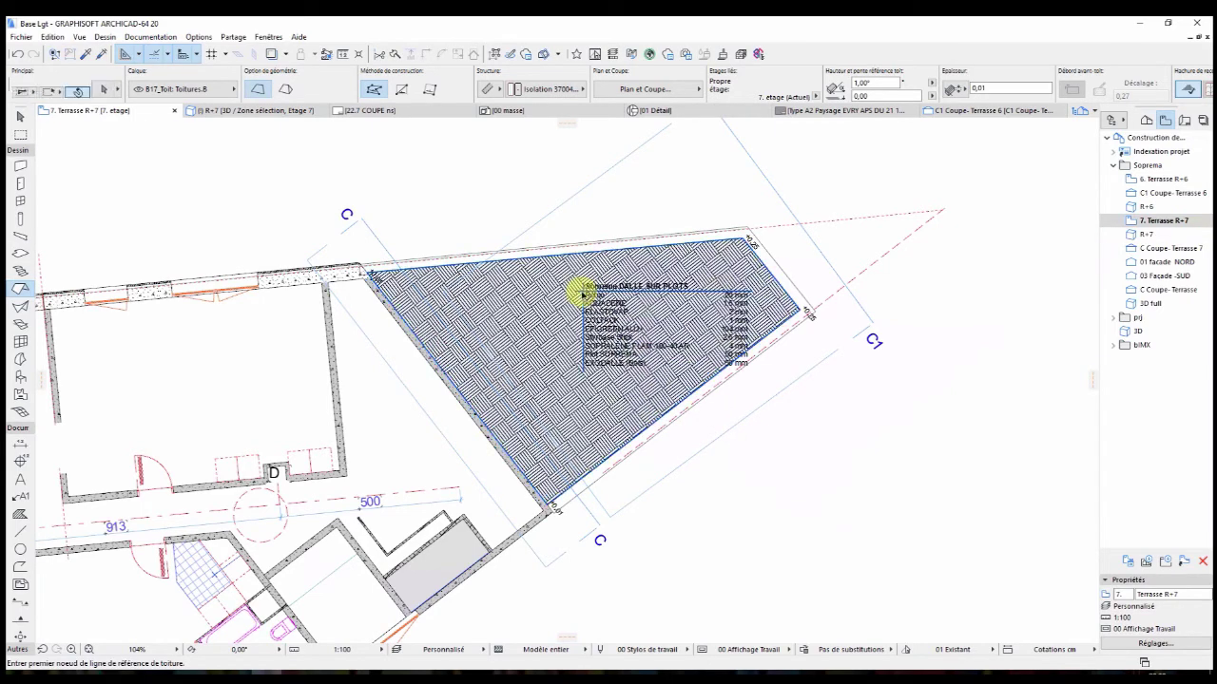
Move the slab's DALLE SUR PLOTS layer label to the right of the slab.
click(579, 291)
click(579, 290)
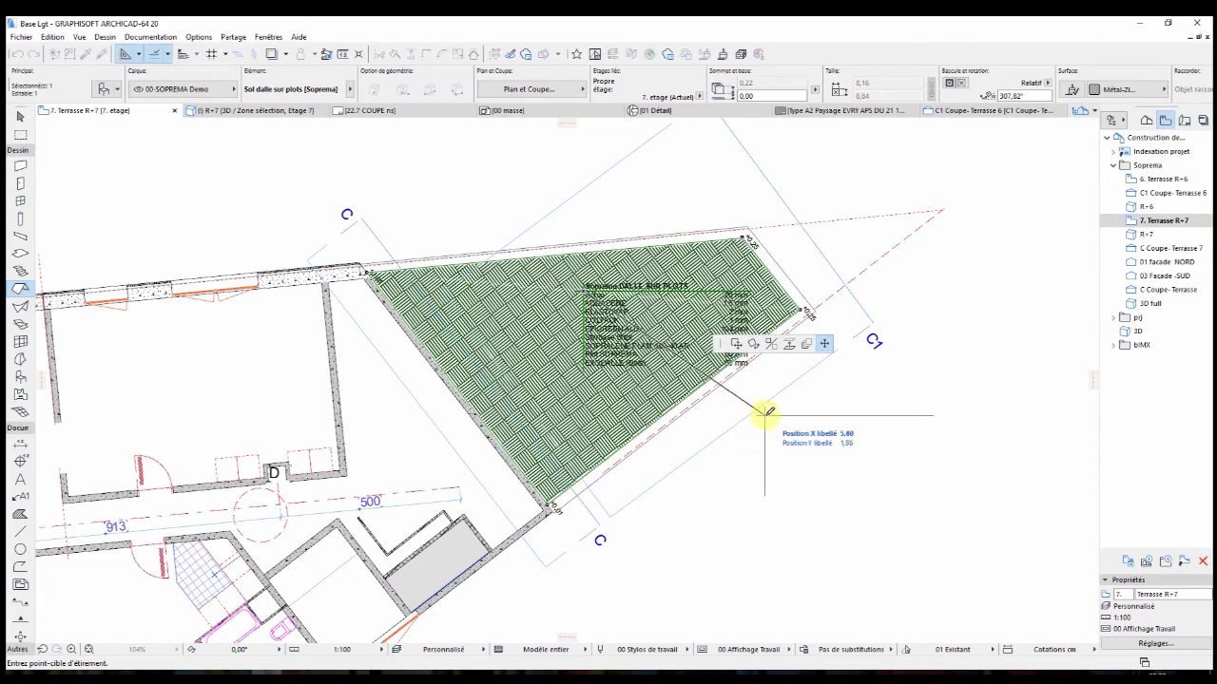
click(823, 445)
Open section C Coupe- Terrasse 7.
scroll(823, 443, up, 5)
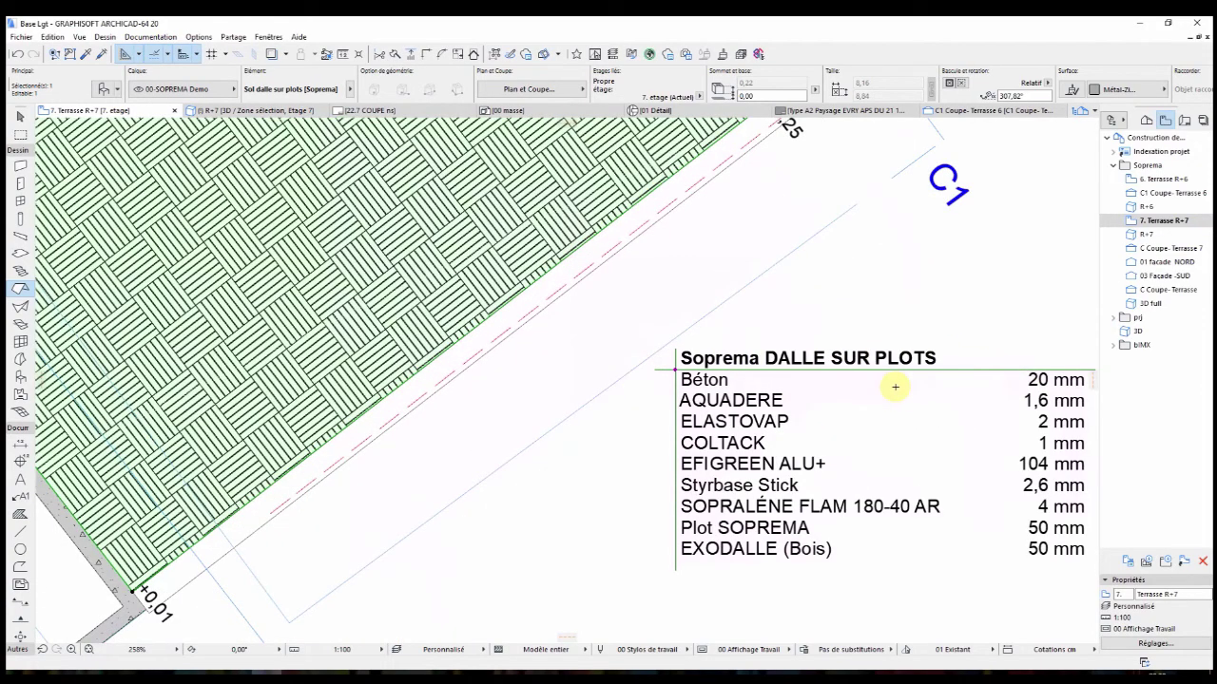
scroll(896, 387, down, 5)
double_click(1131, 248)
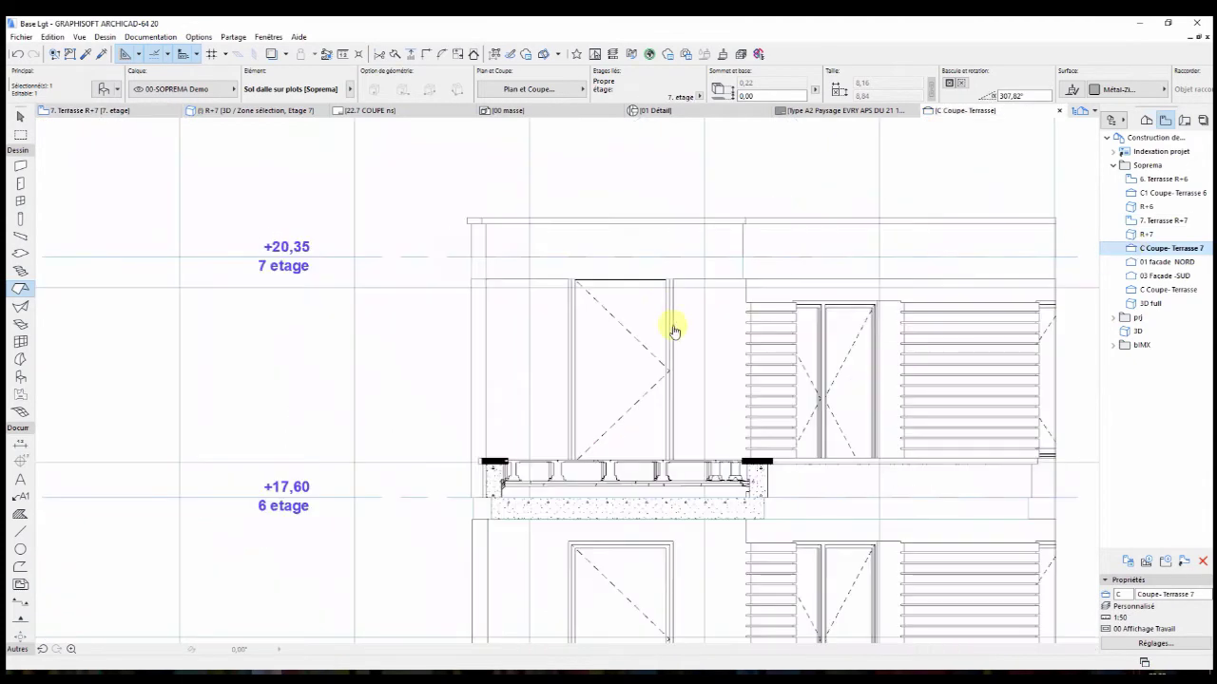
Lower the Plot SOPREMA pedestal height of the section slab to 0,01.
scroll(356, 380, up, 5)
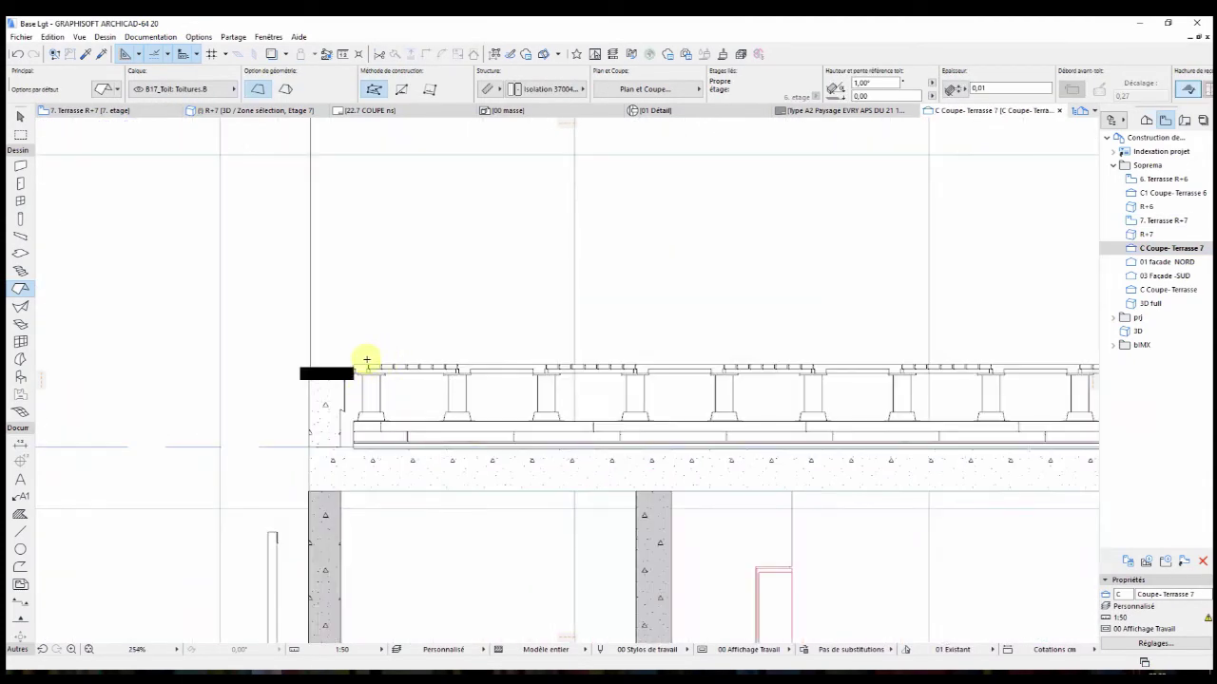
click(370, 367)
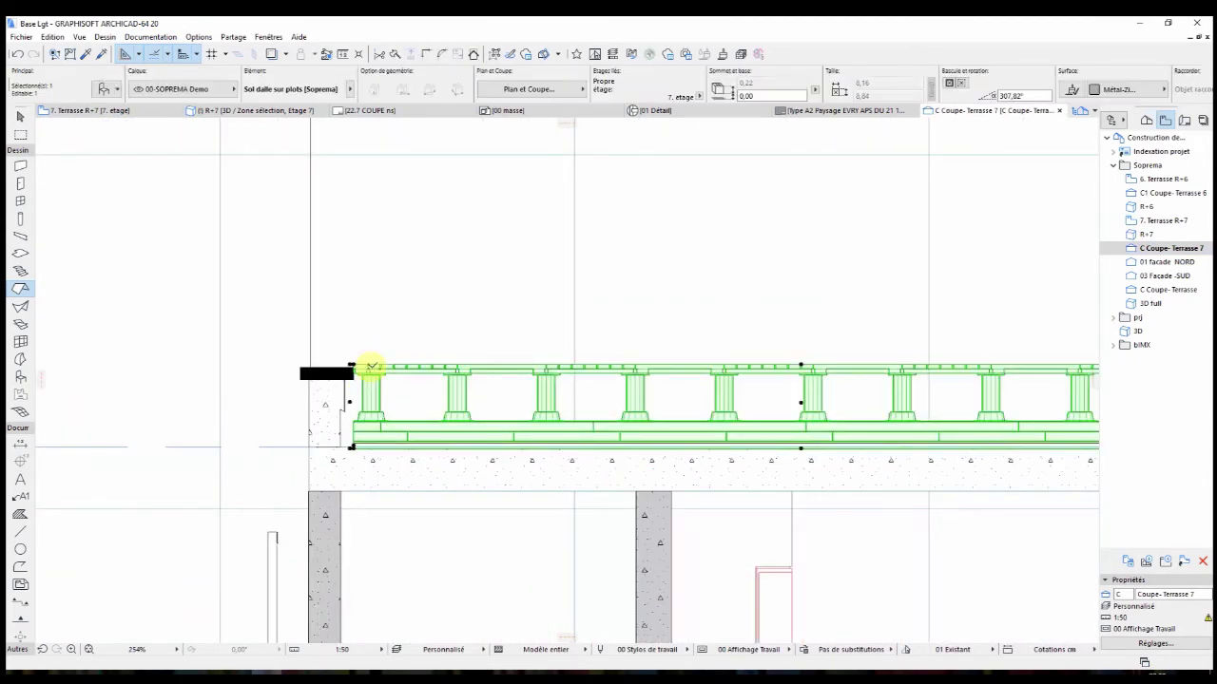
double_click(370, 367)
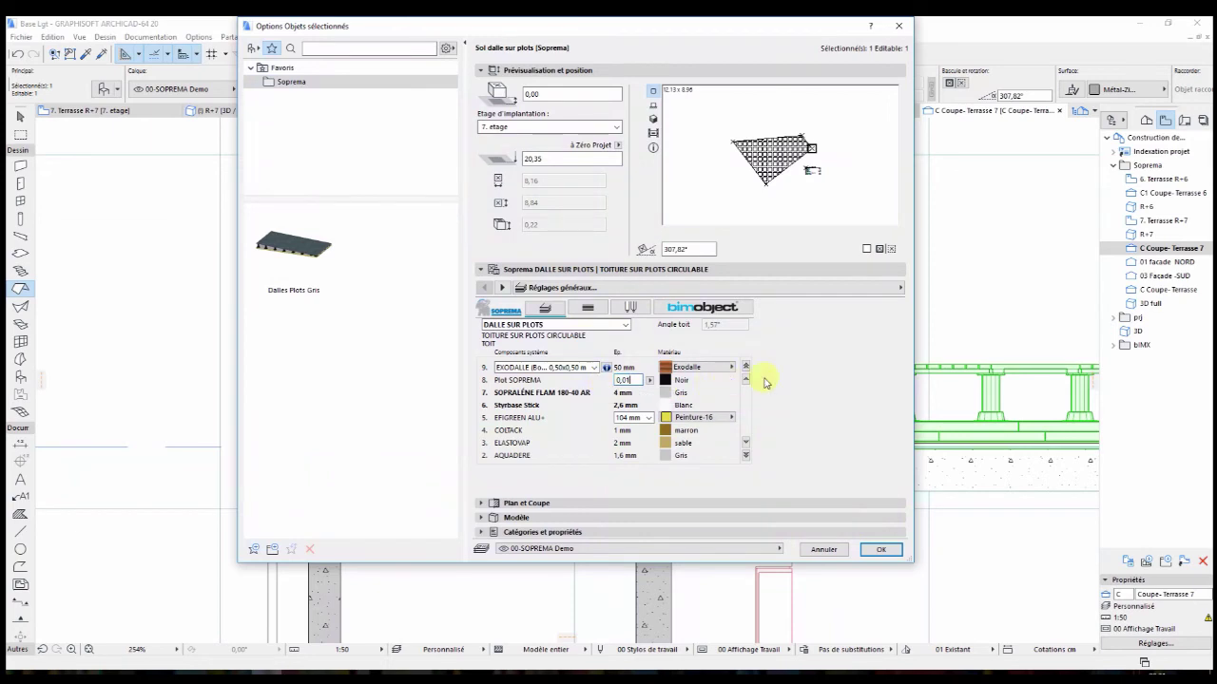
click(882, 549)
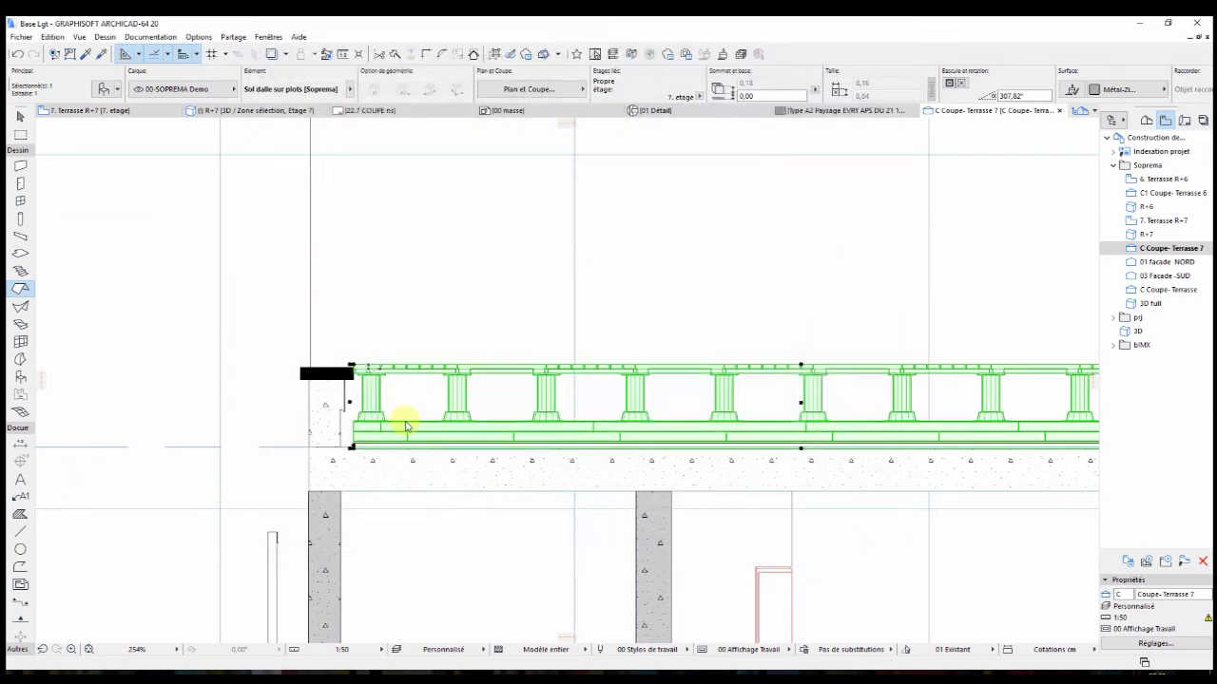
Reduce the EFIGREEN ALU+ insulation layer to 40 mm and clear the selection.
double_click(478, 425)
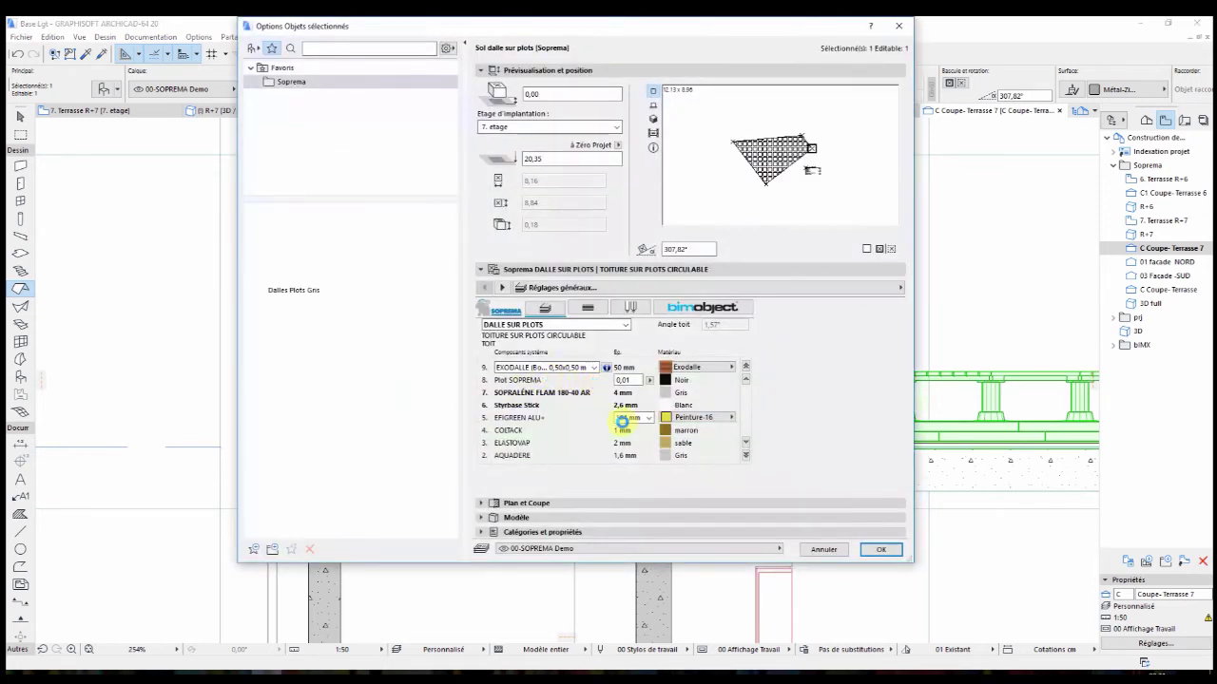
click(650, 419)
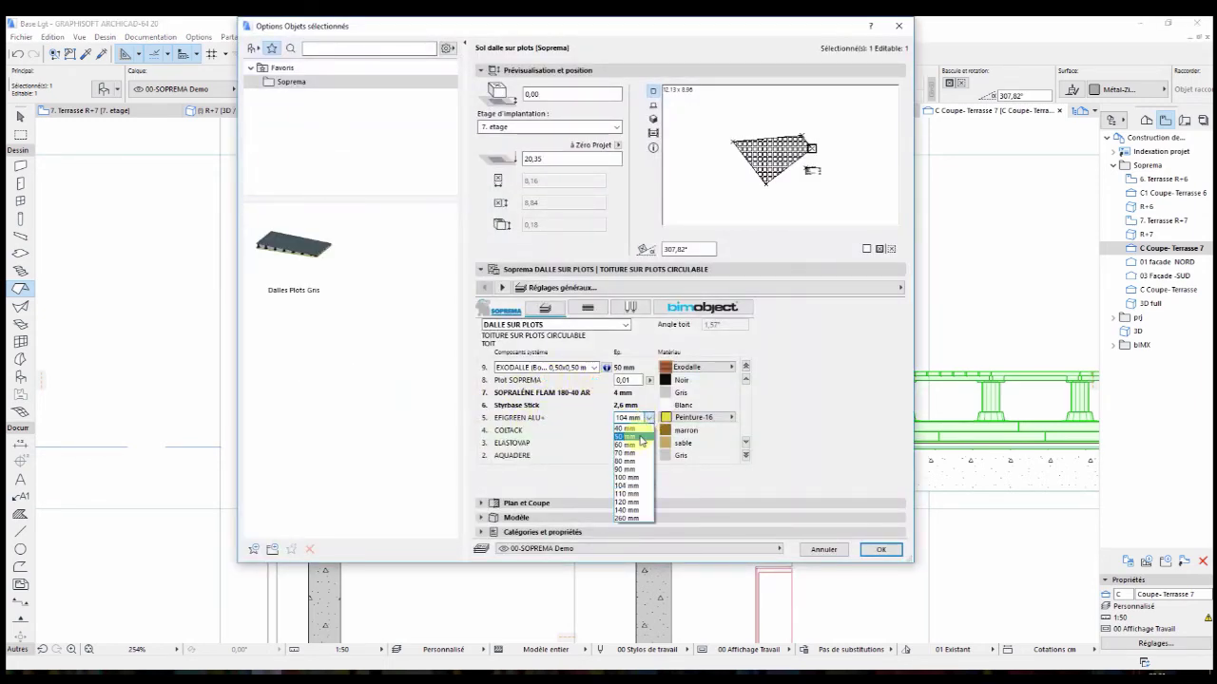
click(645, 430)
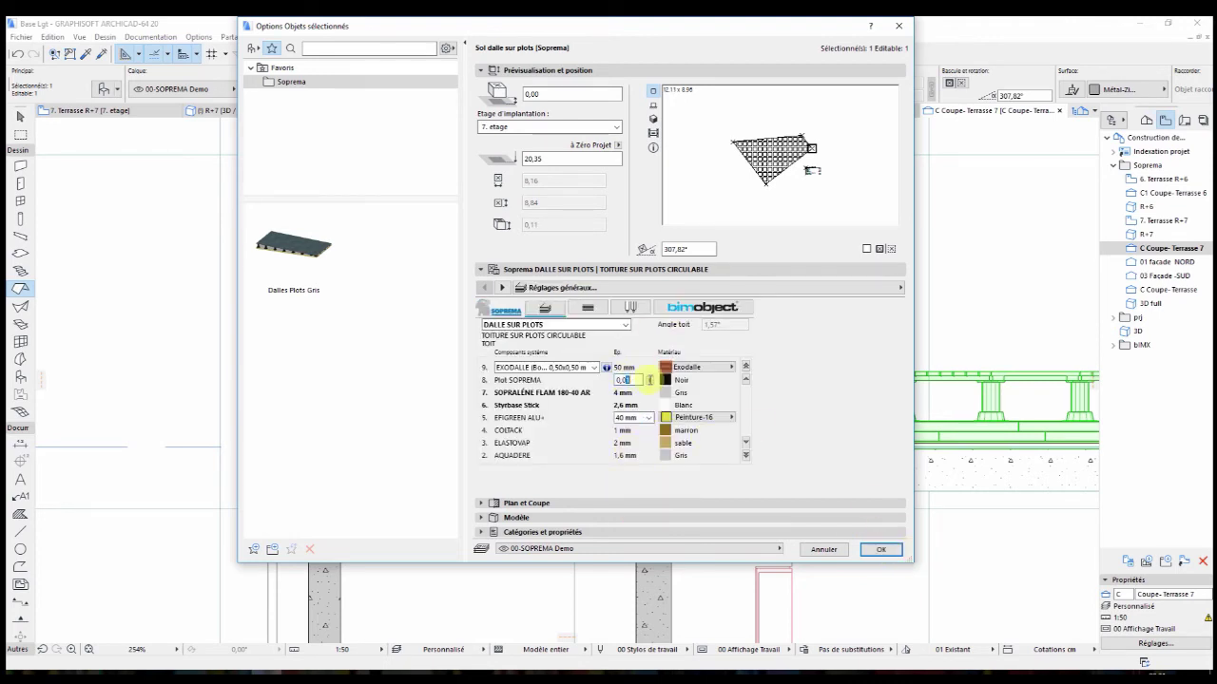
click(876, 549)
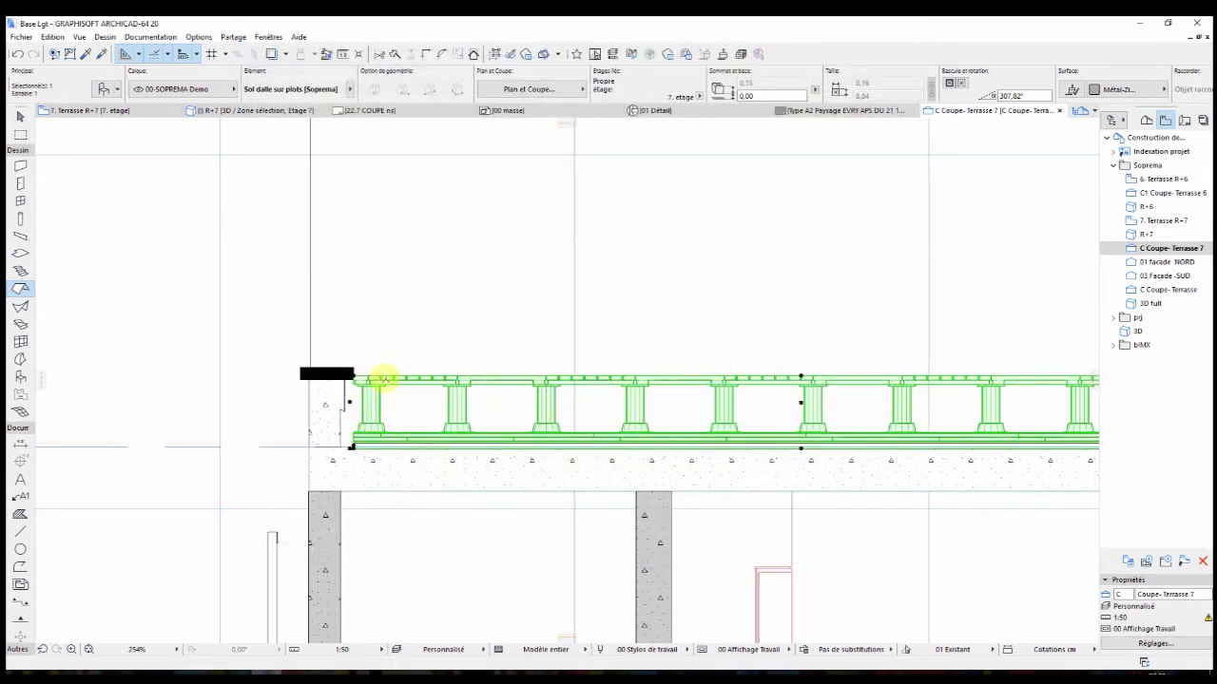
scroll(384, 378, up, 3)
scroll(504, 494, down, 3)
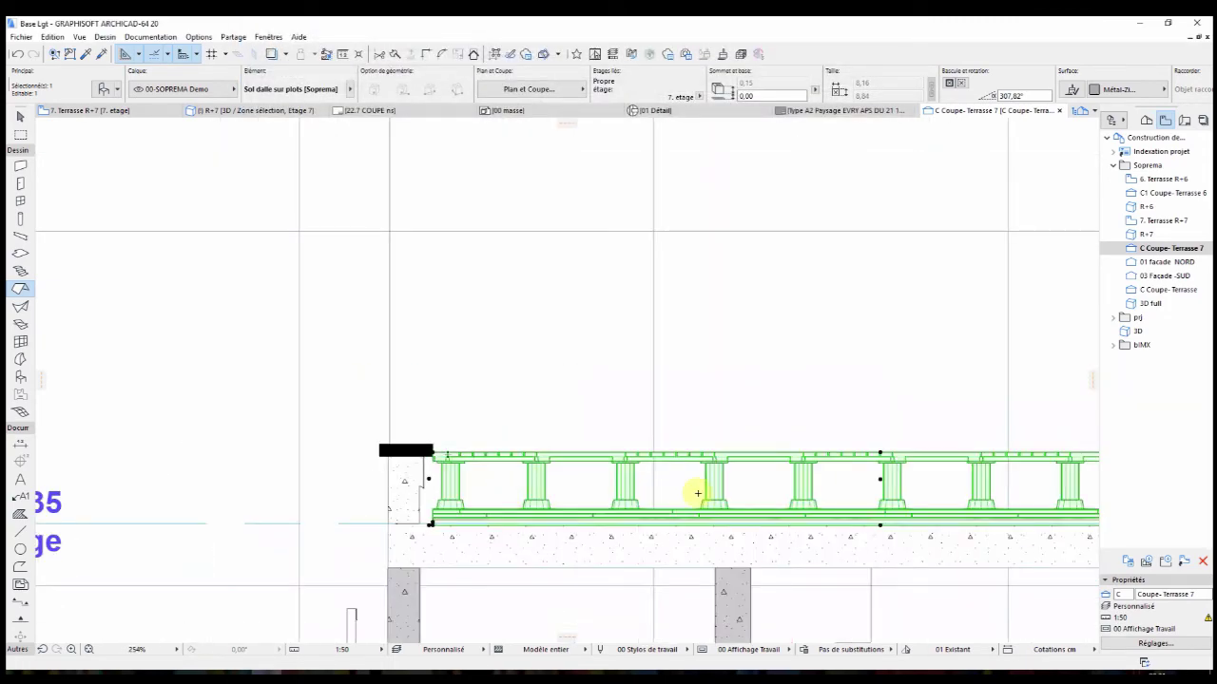
scroll(891, 468, down, 2)
key(Escape)
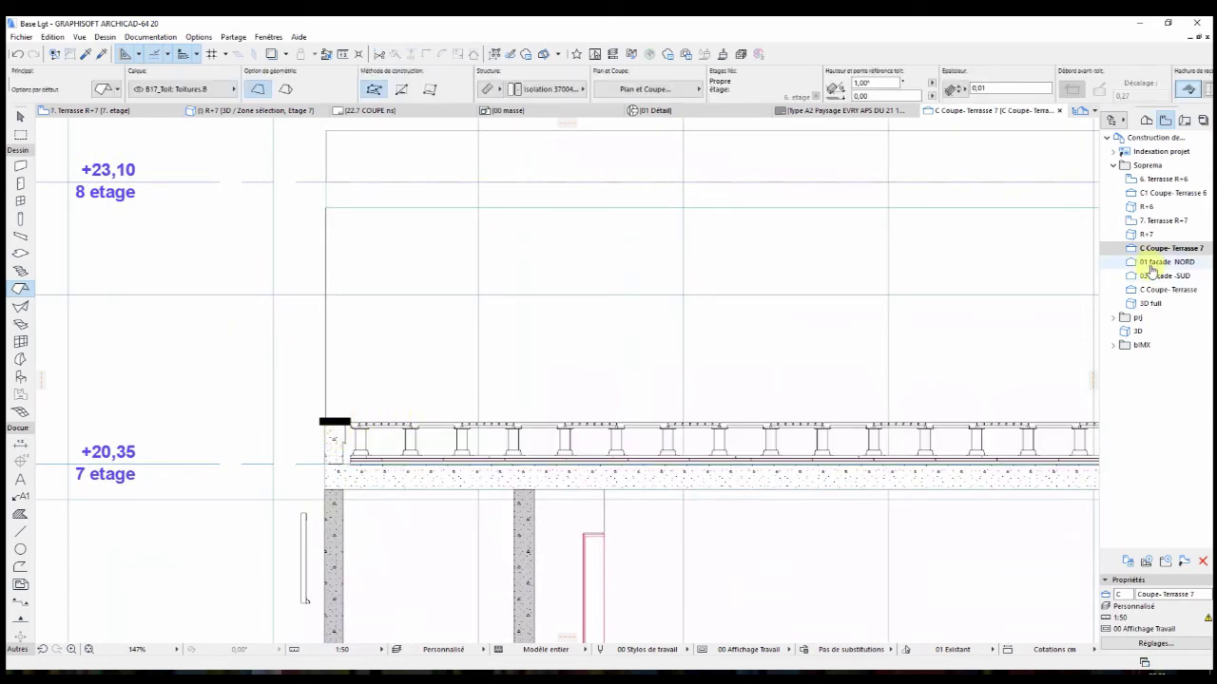
Orbit the 3D full model toward the white wing and open a balcony slab's settings.
double_click(1131, 304)
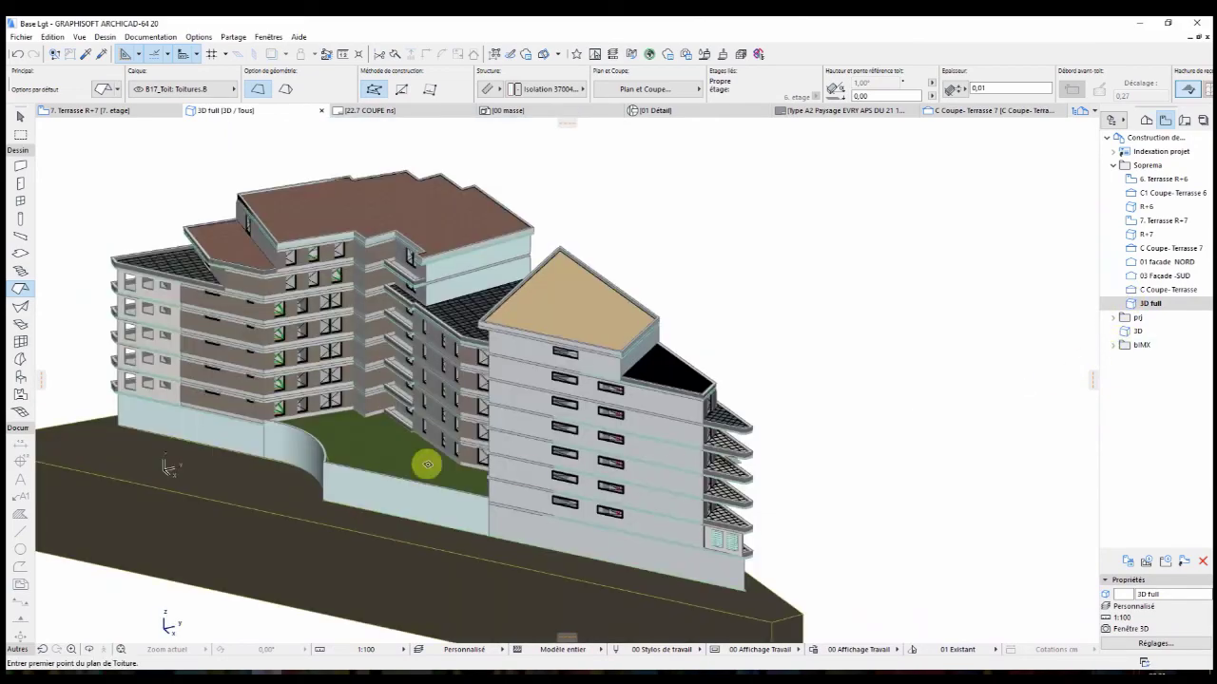
shift+middle_drag(356, 464, 277, 435)
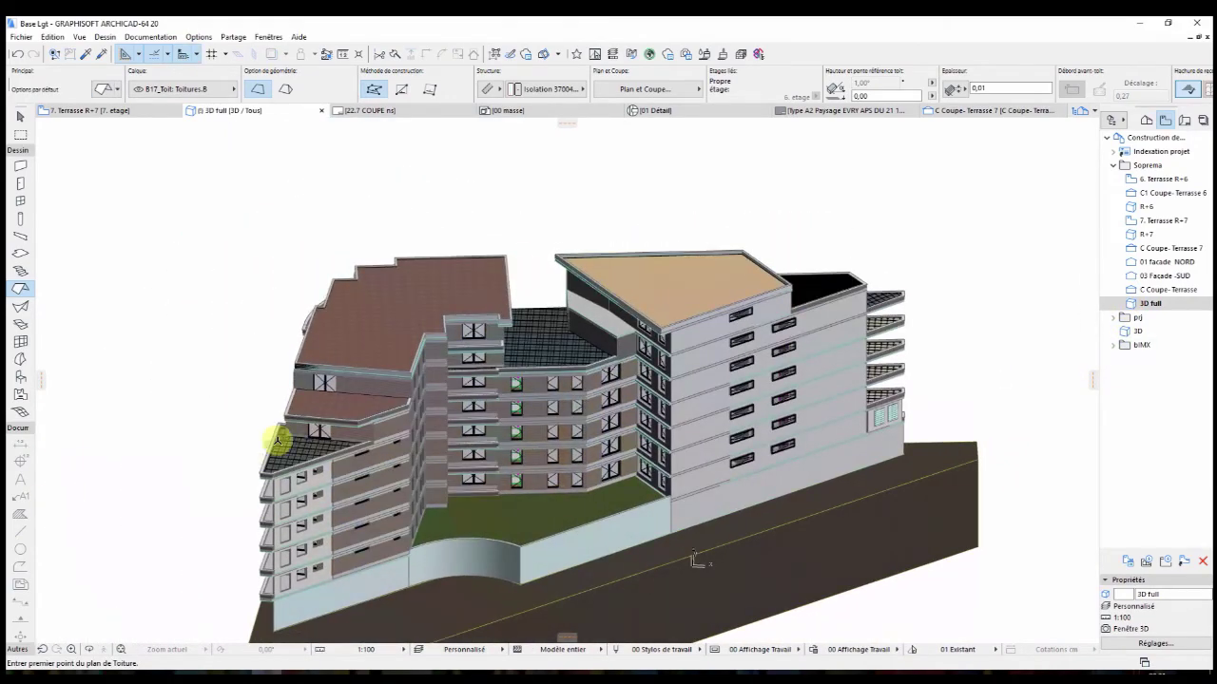
scroll(321, 449, up, 5)
scroll(325, 471, down, 2)
shift+middle_drag(538, 336, 683, 294)
scroll(543, 329, down, 2)
scroll(655, 291, up, 3)
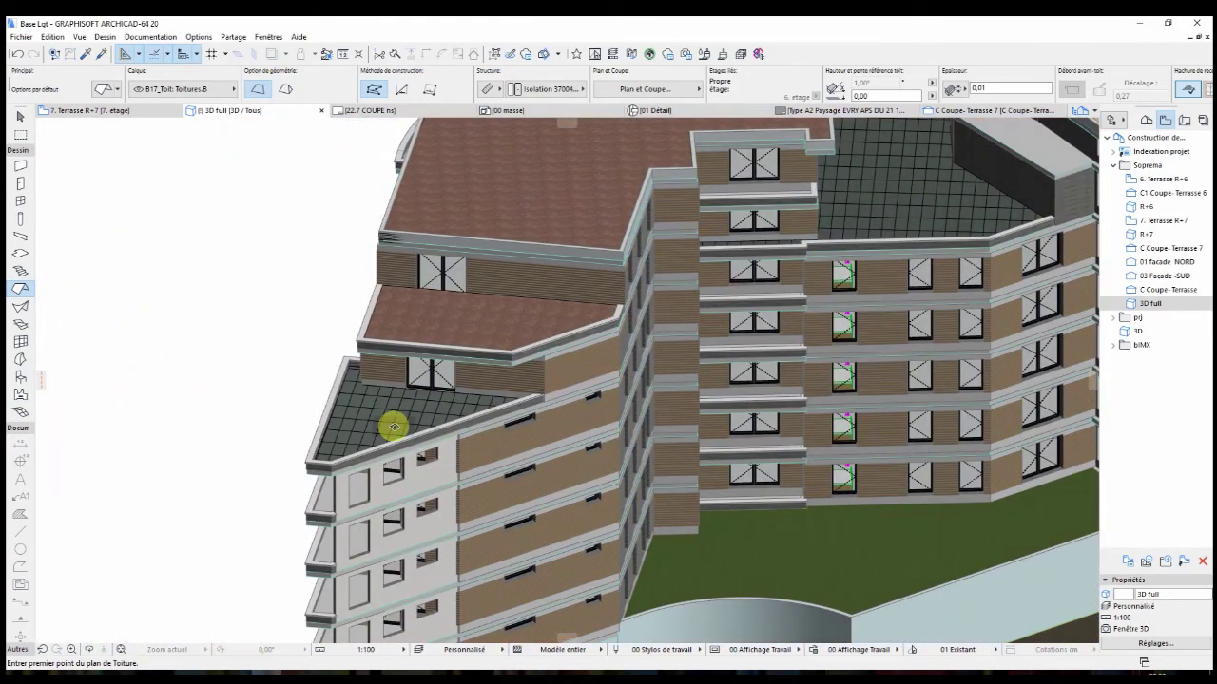
shift+middle_drag(478, 413, 828, 393)
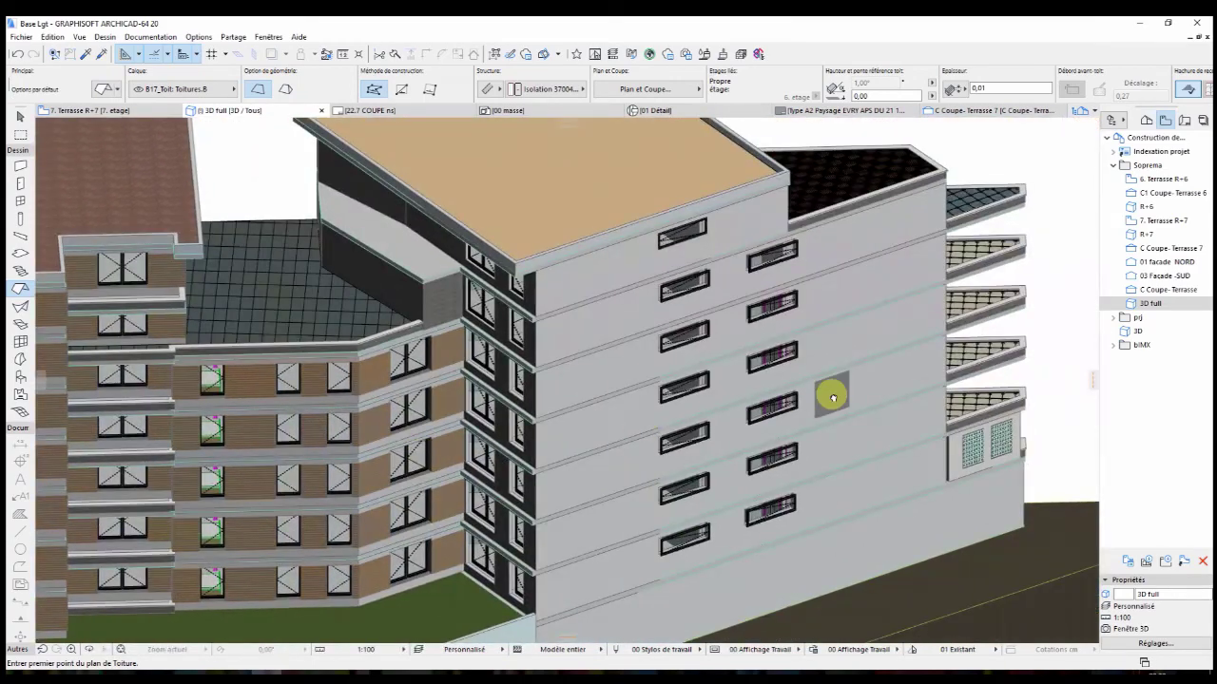
scroll(760, 380, up, 3)
scroll(694, 364, up, 3)
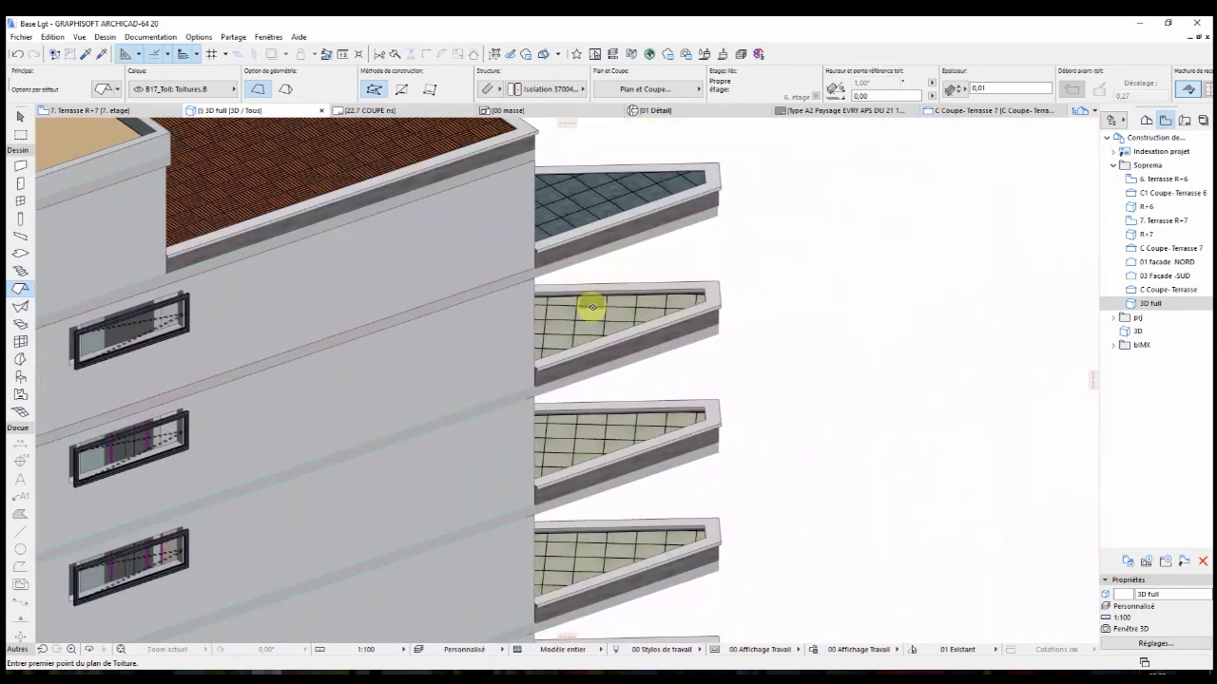
double_click(595, 438)
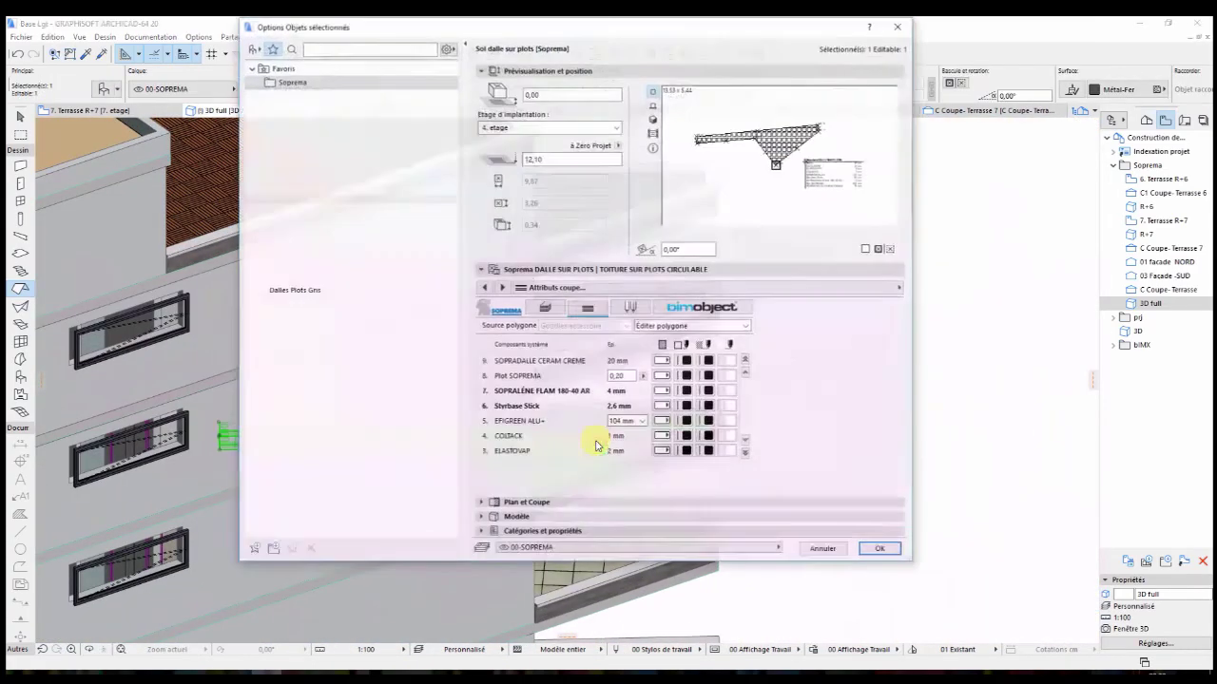
Add an anthracite tile layer on top of the balcony slab's build-up.
click(546, 310)
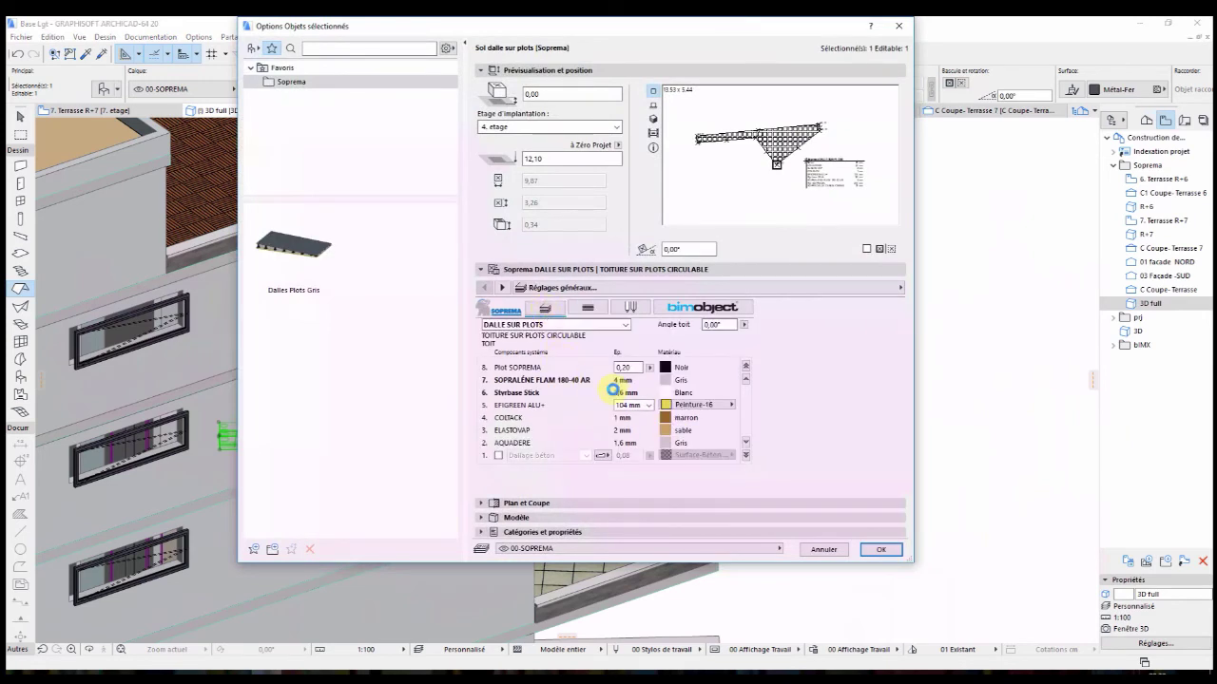
click(746, 368)
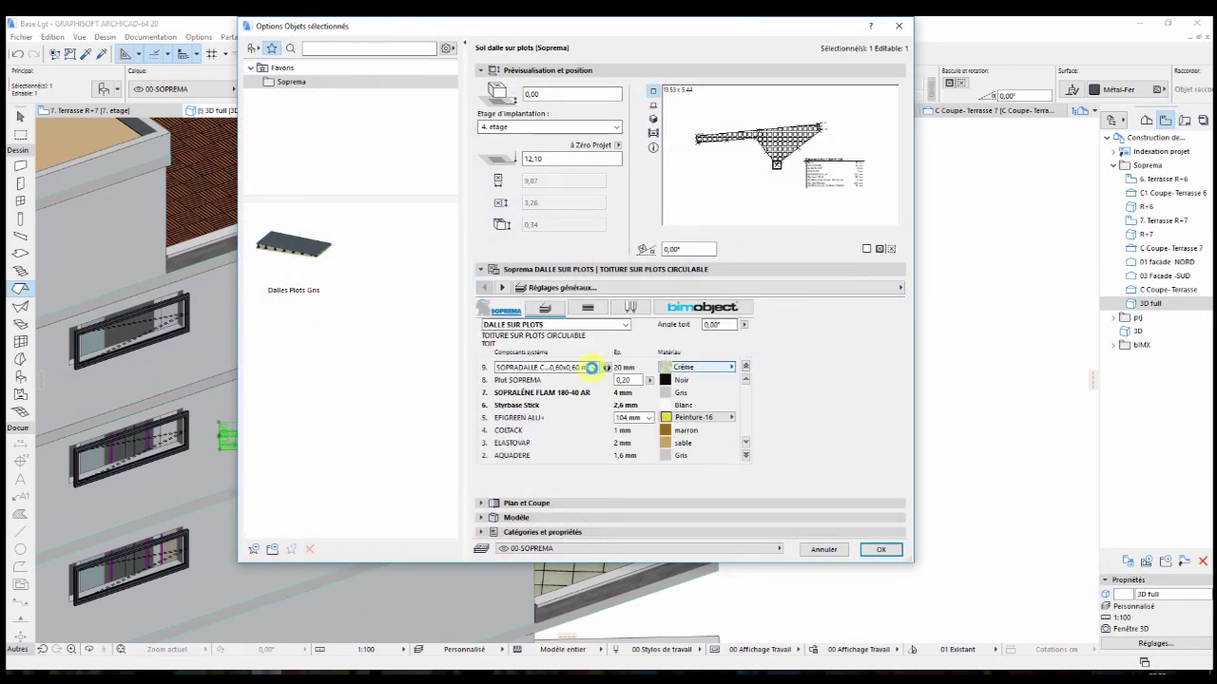
click(591, 367)
click(561, 403)
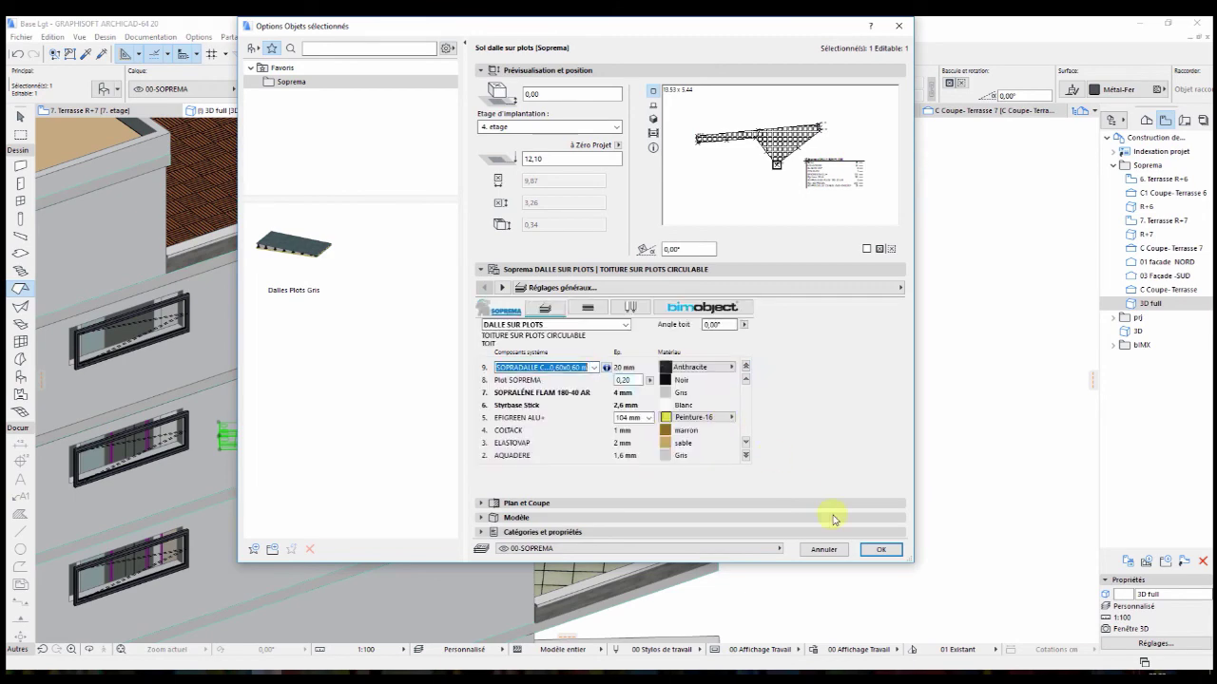
click(884, 548)
key(Escape)
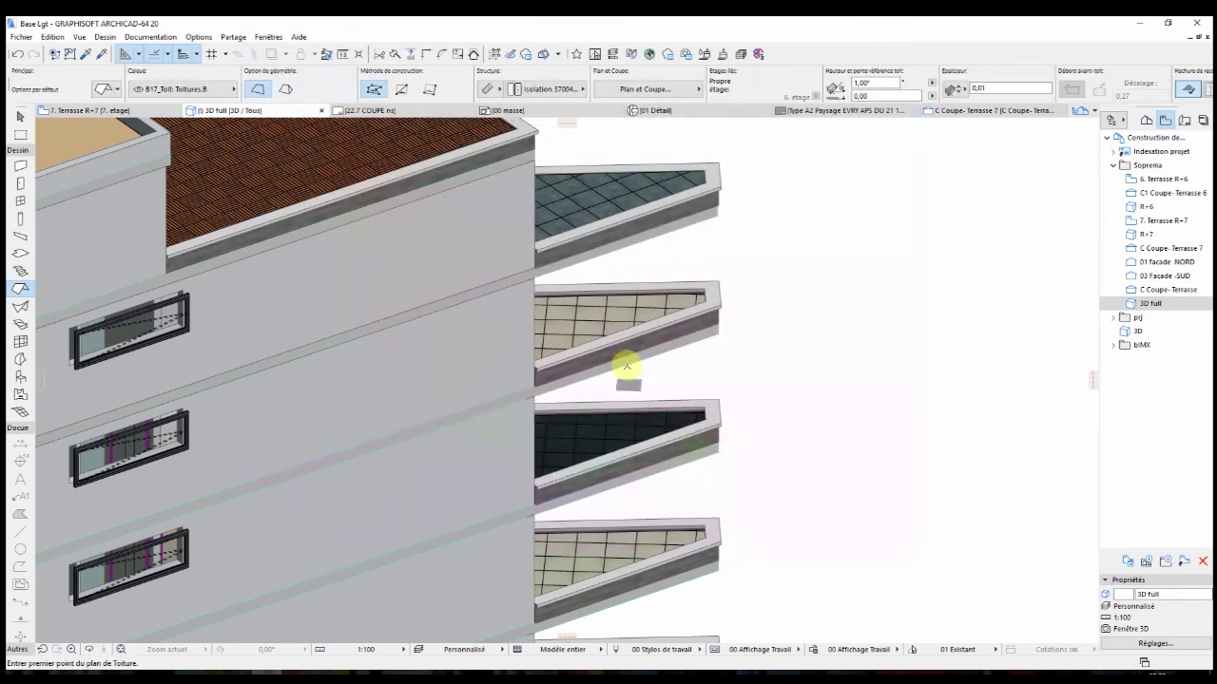
Orbit to the dark TPO roof, open its settings and expand Catégories et propriétés.
scroll(752, 380, down, 3)
shift+middle_drag(752, 380, 423, 400)
scroll(851, 454, up, 3)
shift+middle_drag(850, 454, 627, 353)
scroll(752, 377, down, 2)
shift+click(626, 353)
double_click(626, 352)
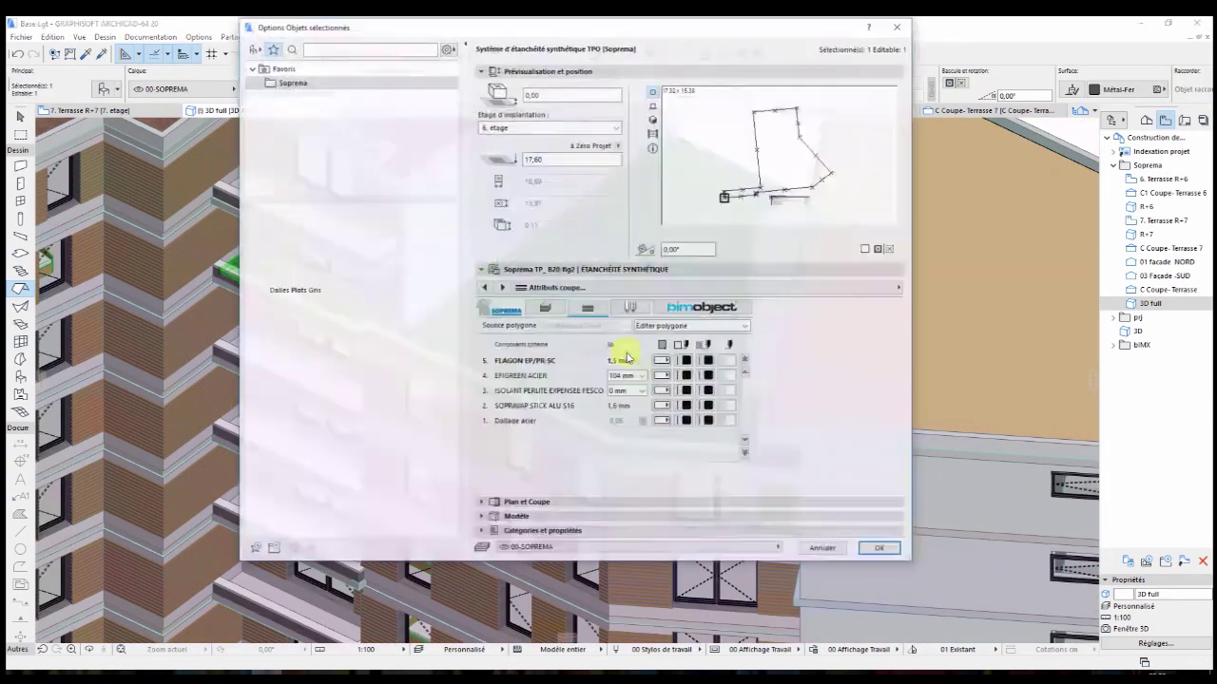
click(541, 533)
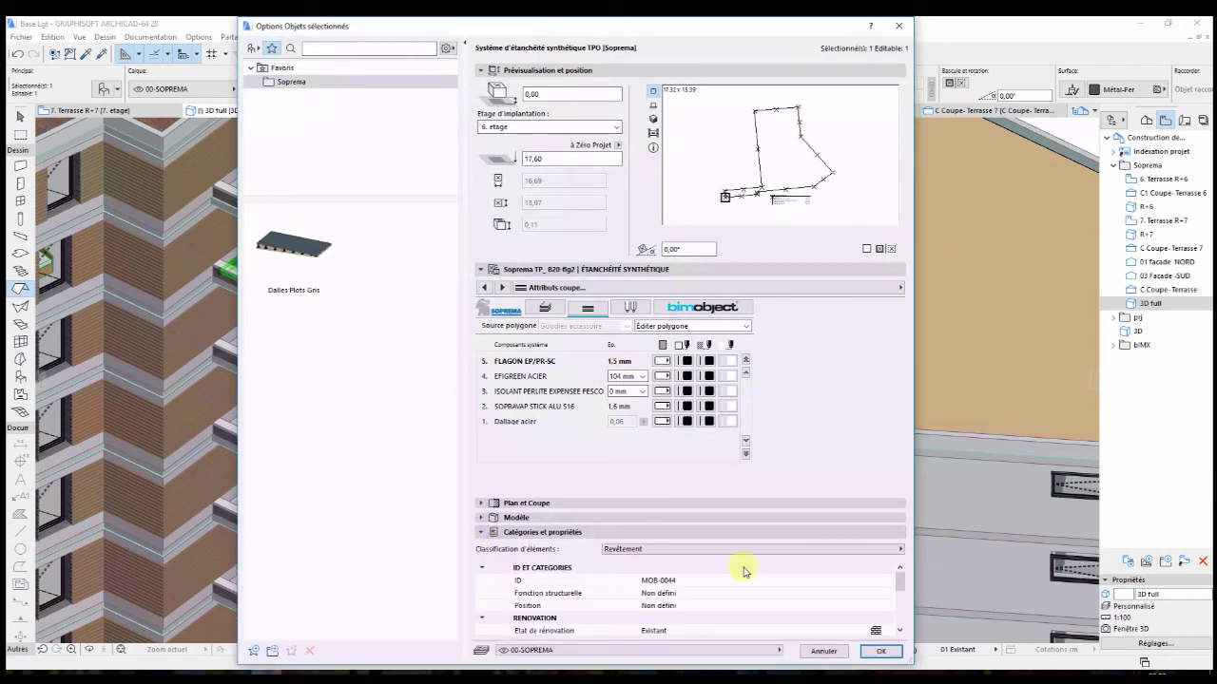
mouse_move(899, 581)
mouse_down()
mouse_move(906, 624)
mouse_move(902, 570)
mouse_up()
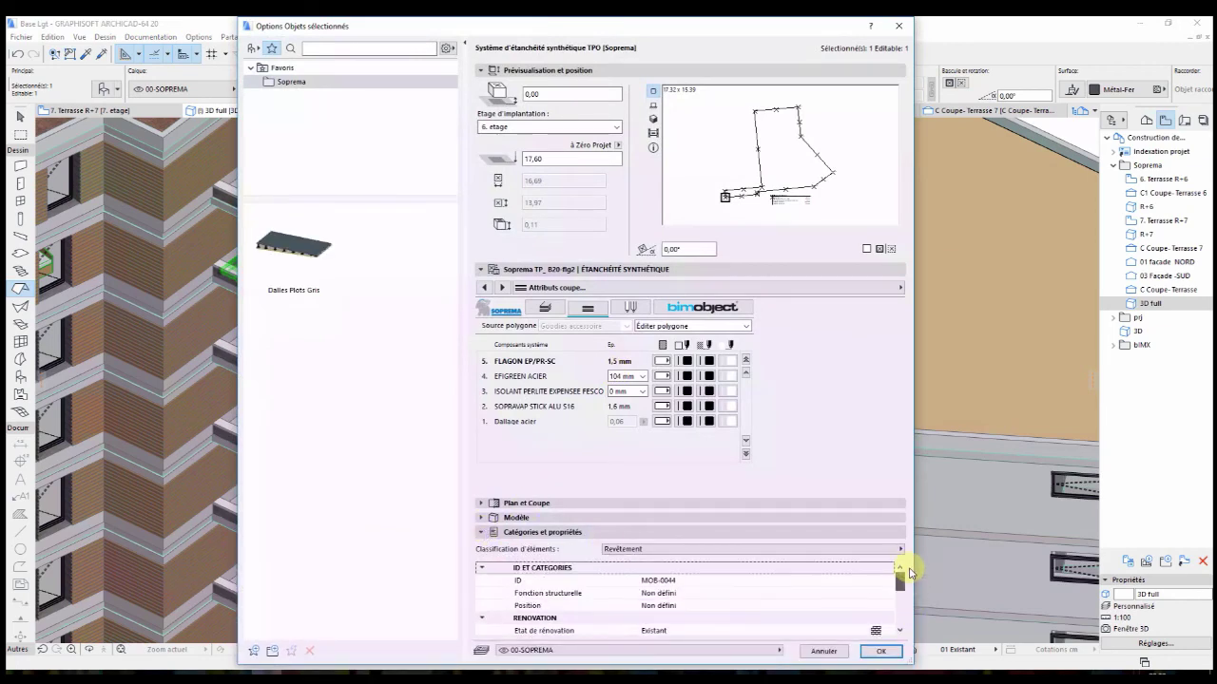